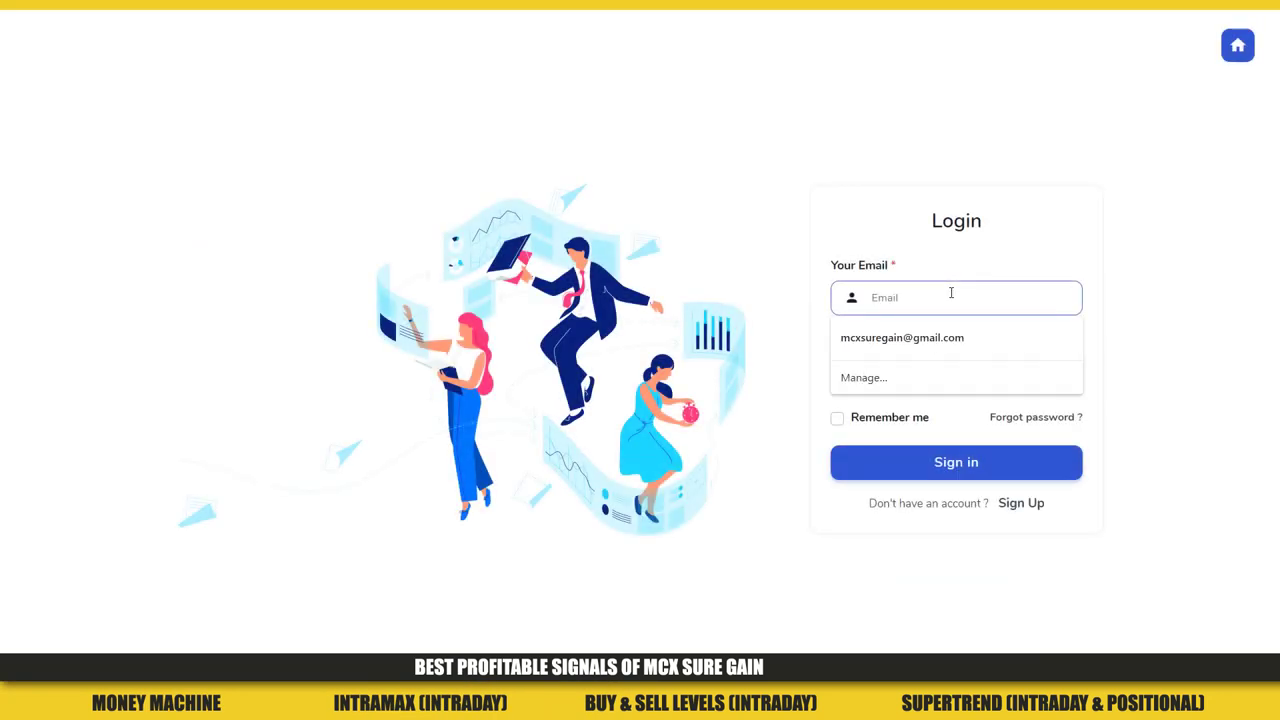
Step: Log in with the saved email autocompleted from 'par' and the account password
{"action": "left_click", "coordinate": [932, 340]}
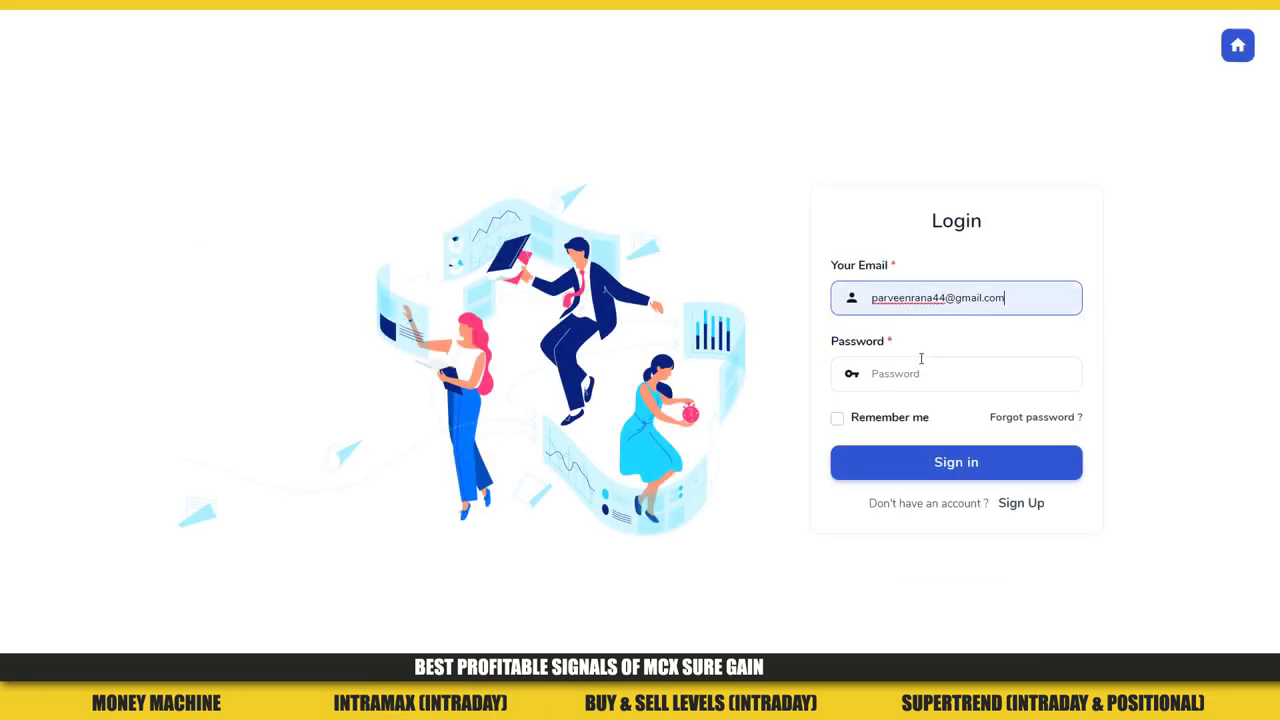
{"action": "left_click", "coordinate": [906, 368]}
{"action": "type", "text": "****"}
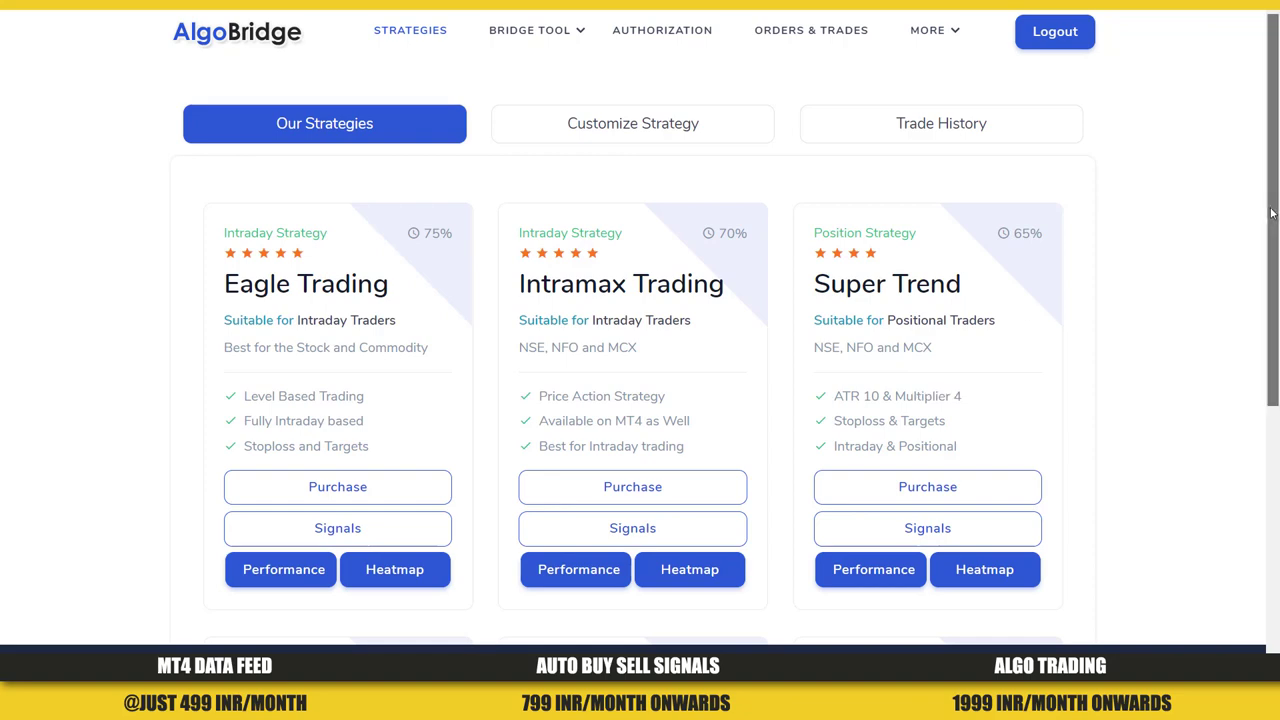
{"action": "mouse_move", "coordinate": [1272, 213]}
{"action": "left_mouse_down"}
{"action": "mouse_move", "coordinate": [1275, 327]}
{"action": "mouse_move", "coordinate": [1277, 287]}
{"action": "left_mouse_up"}
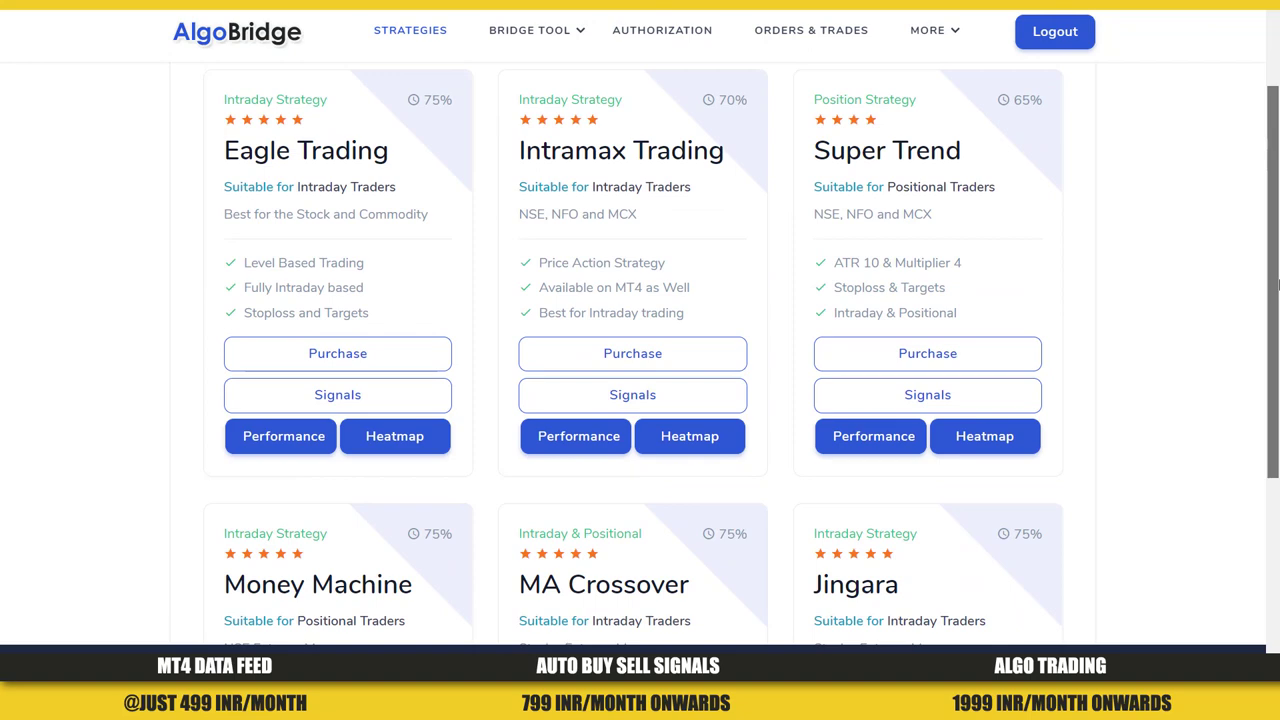
{"action": "scroll", "coordinate": [1257, 376], "scroll_direction": "down", "scroll_amount": 2}
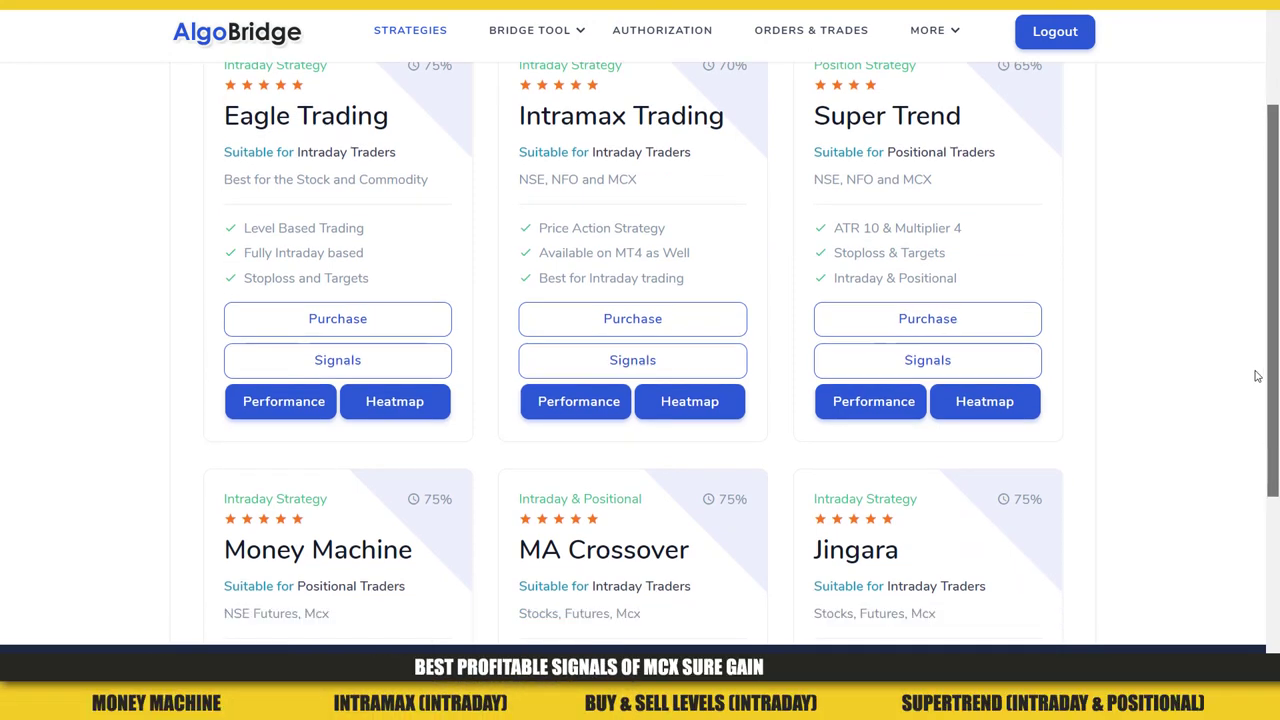
{"action": "scroll", "coordinate": [1257, 376], "scroll_direction": "down", "scroll_amount": 3}
{"action": "scroll", "coordinate": [1246, 411], "scroll_direction": "down", "scroll_amount": 1}
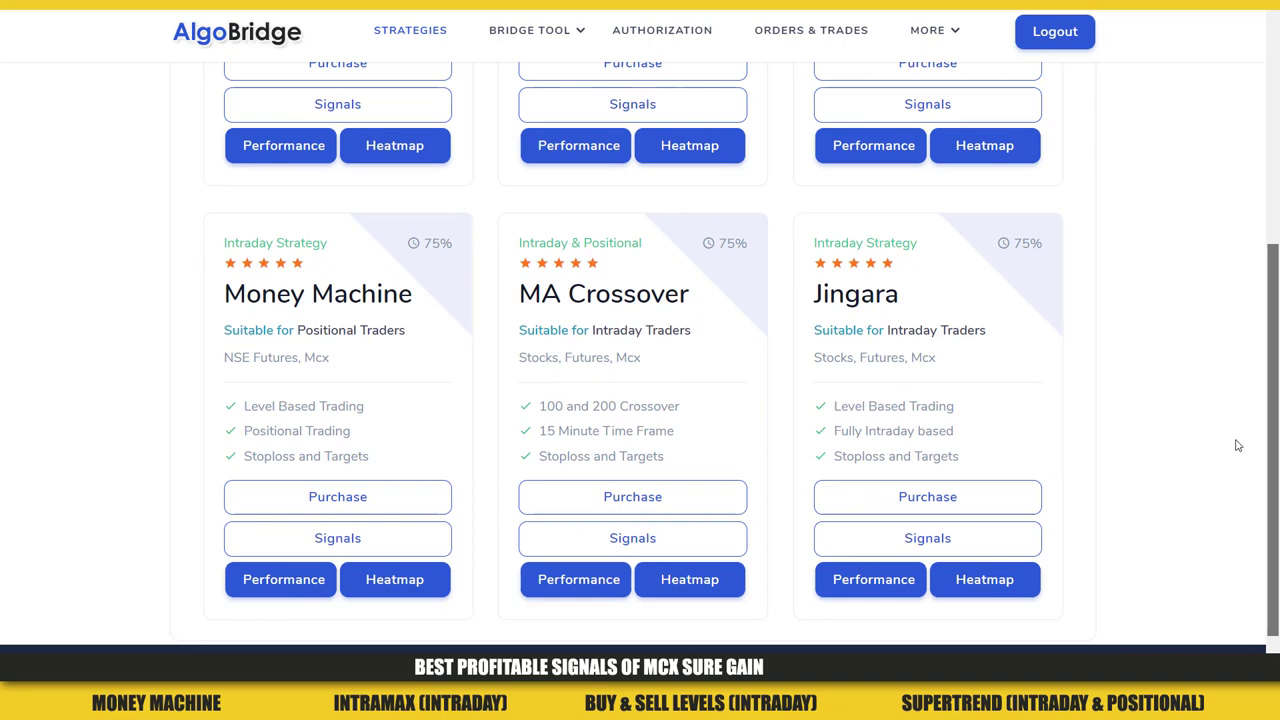
{"action": "left_click_drag", "start_coordinate": [1277, 434], "coordinate": [1277, 160]}
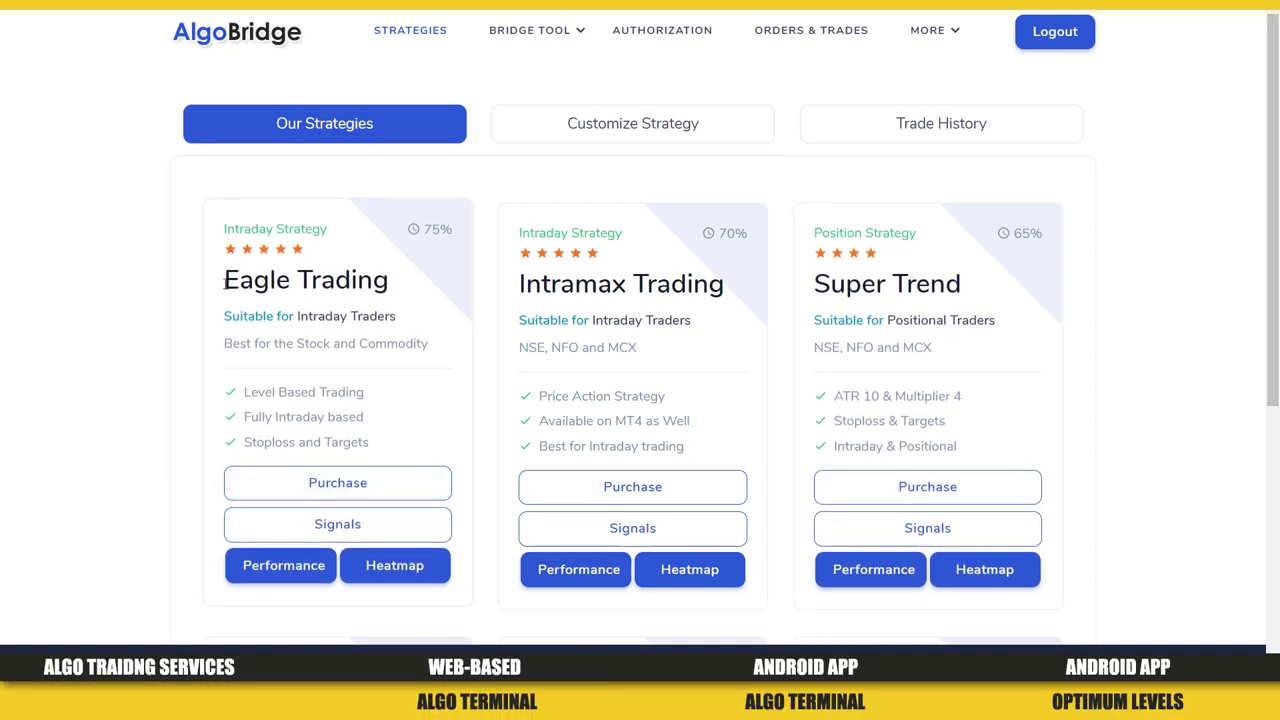
{"action": "left_click_drag", "start_coordinate": [224, 283], "coordinate": [390, 293]}
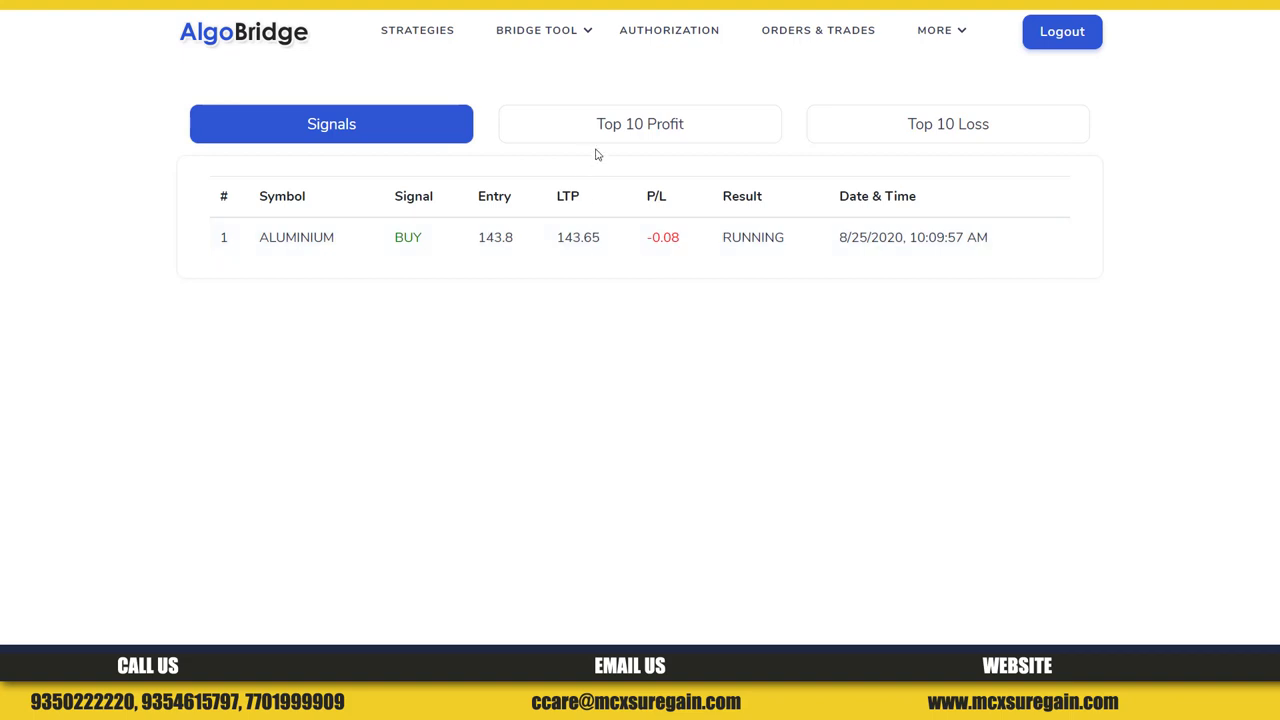
Step: View Eagle Trading's Top 10 Profit list, then its Top 10 Loss list
{"action": "left_click", "coordinate": [623, 129]}
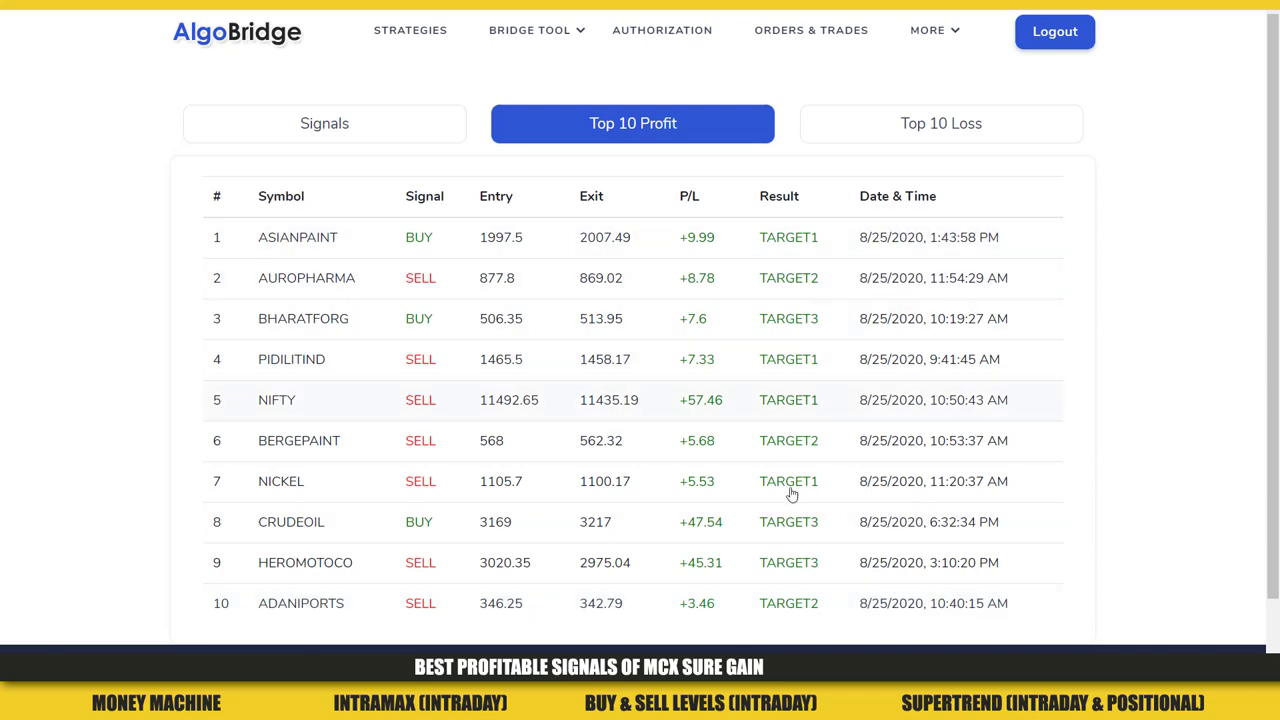
{"action": "left_click", "coordinate": [941, 133]}
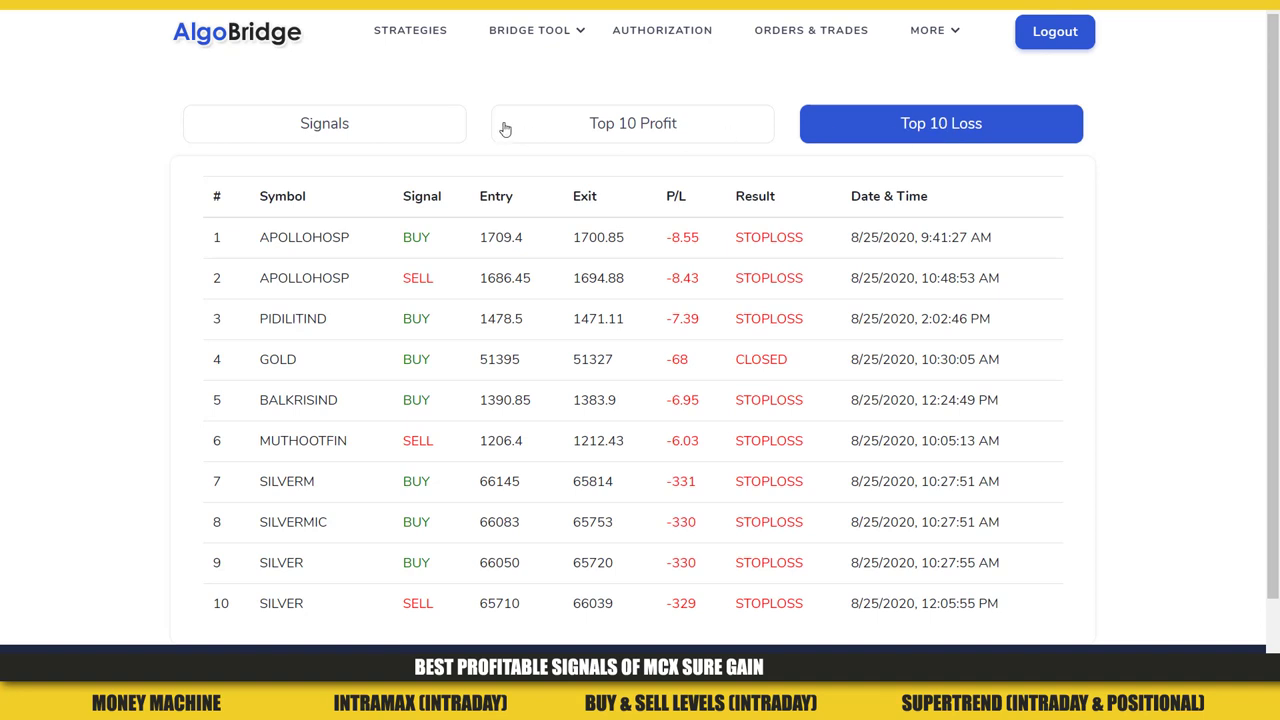
Step: Open Eagle Trading's performance report and filter it to NIFTY's five trades
{"action": "left_click", "coordinate": [417, 40]}
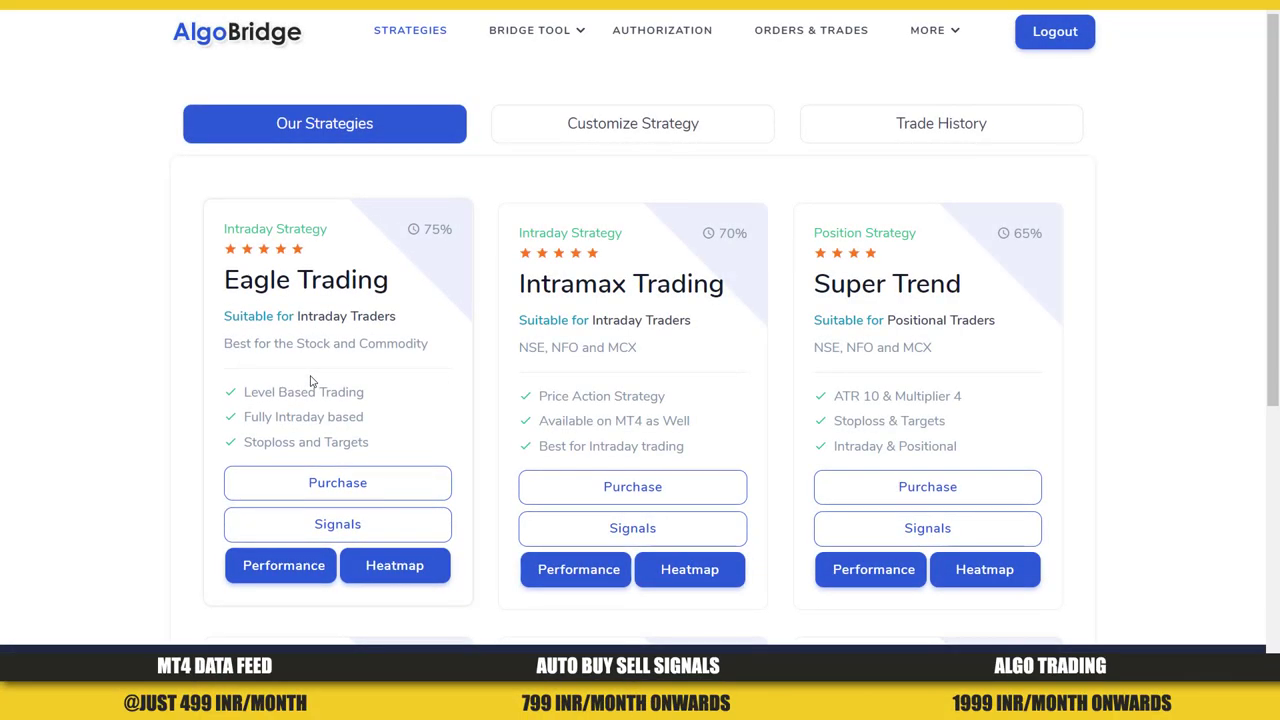
{"action": "left_click", "coordinate": [283, 568]}
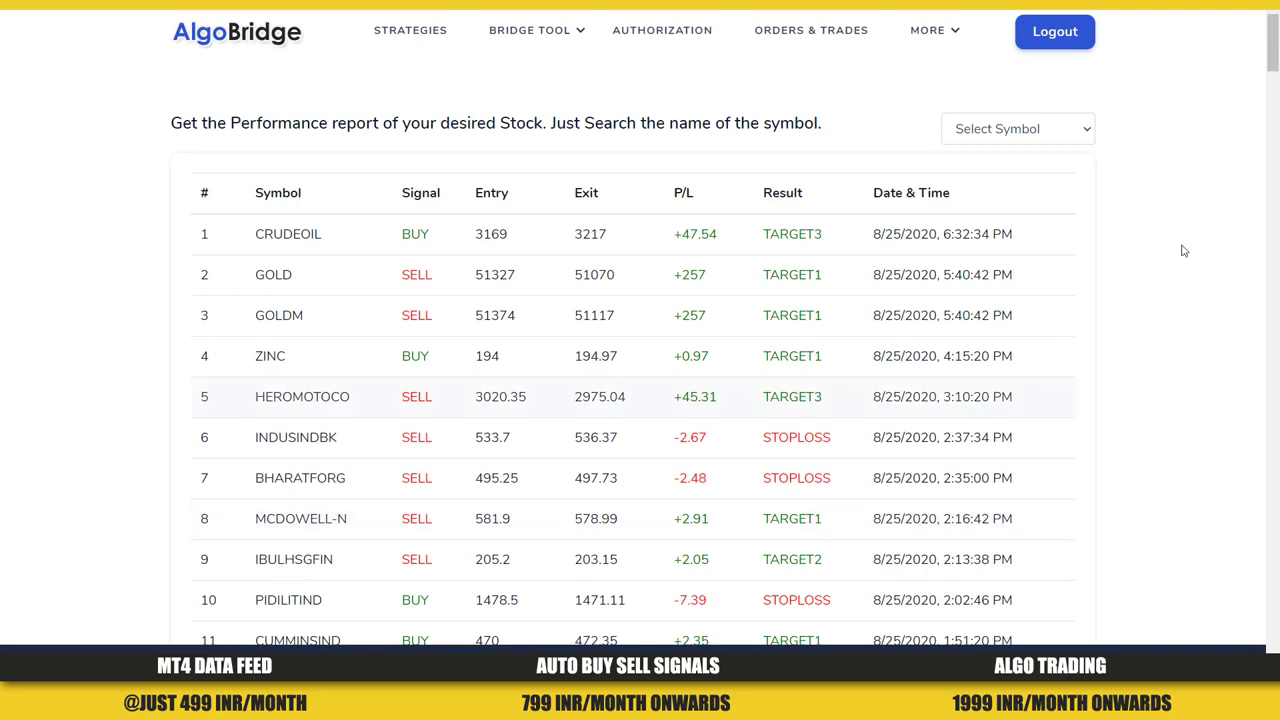
{"action": "scroll", "coordinate": [1273, 82], "scroll_direction": "down", "scroll_amount": 3}
{"action": "left_click_drag", "start_coordinate": [1273, 82], "coordinate": [1275, 35]}
{"action": "left_click", "coordinate": [1061, 128]}
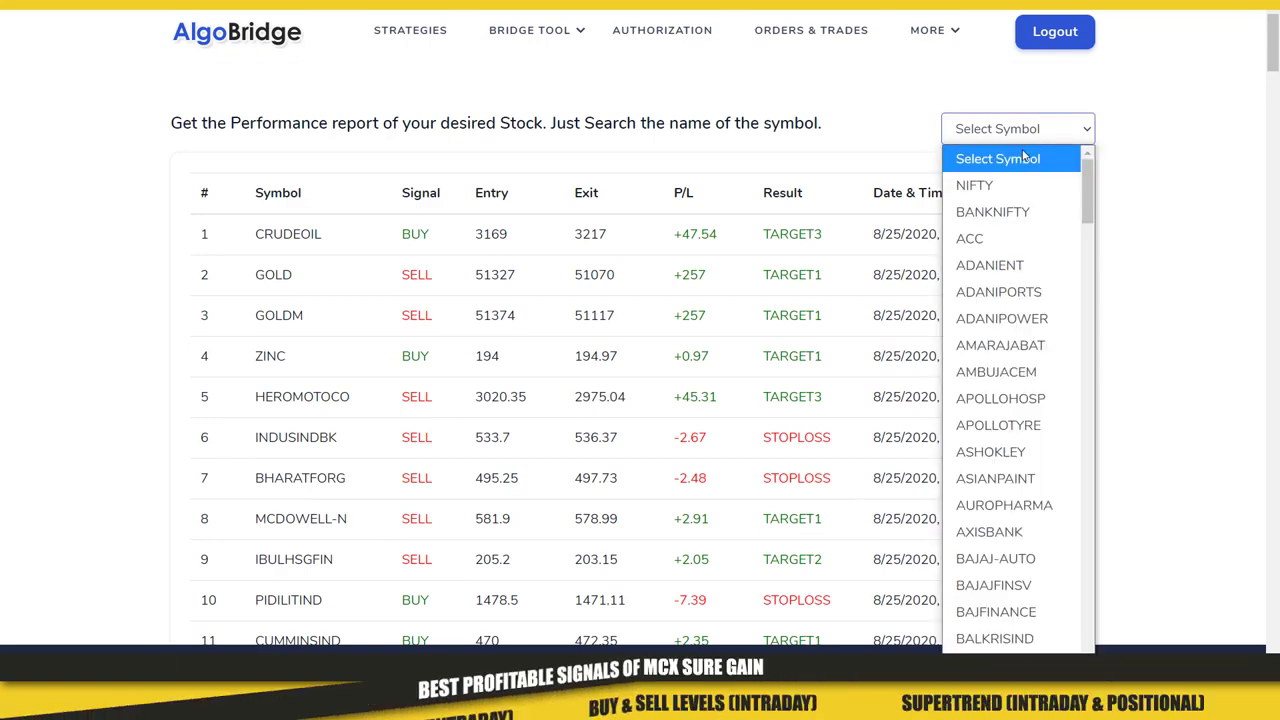
{"action": "left_click", "coordinate": [983, 188]}
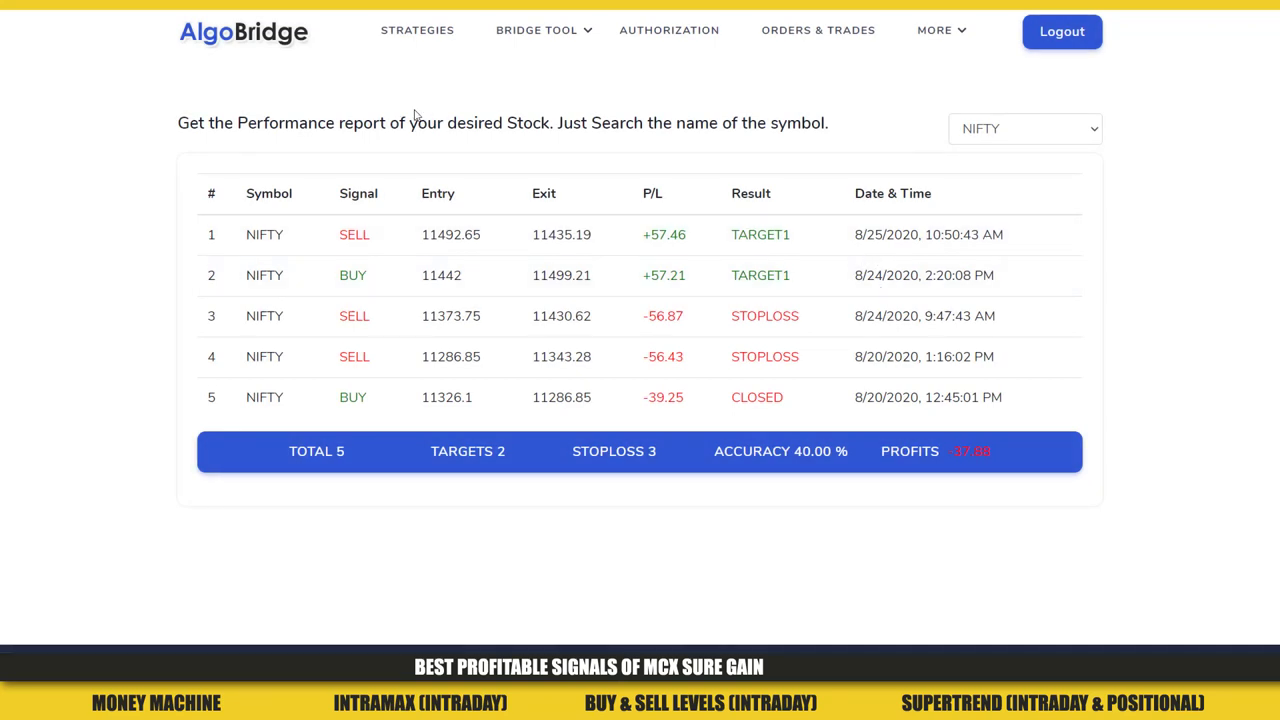
Step: Review the Eagle Trading heatmap and PNB performance, then return to the strategy cards
{"action": "left_click", "coordinate": [417, 35]}
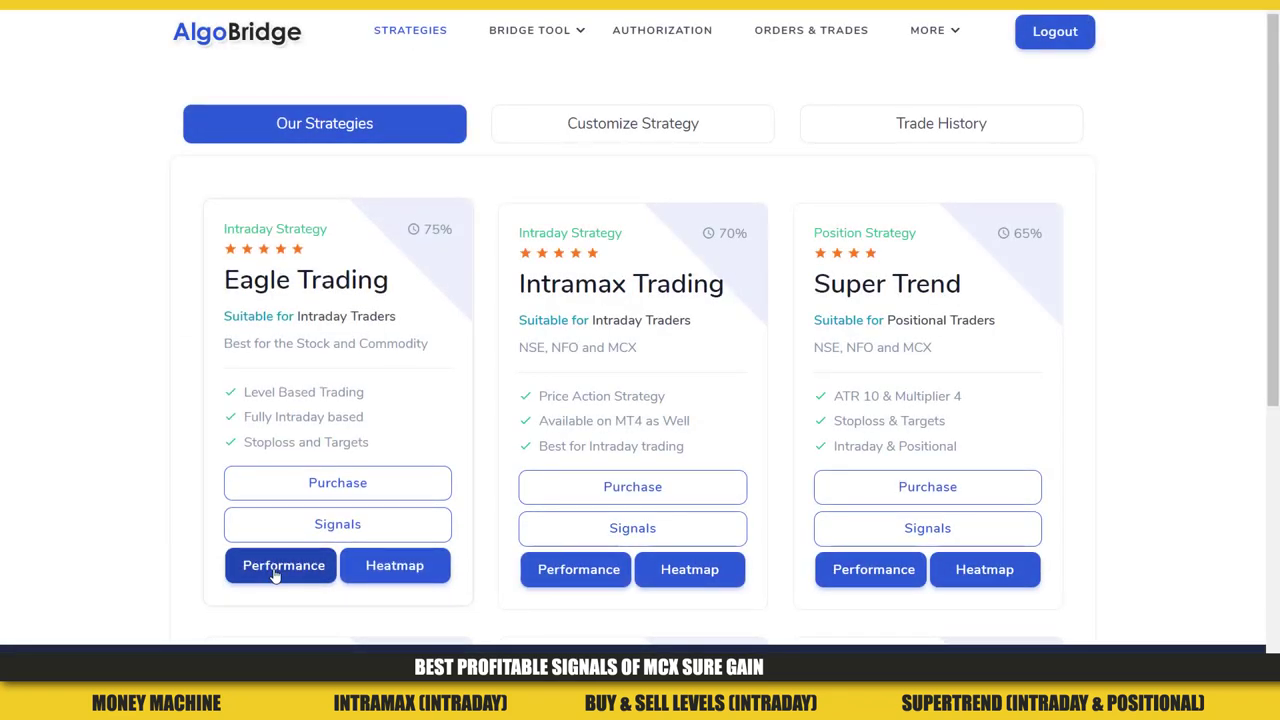
{"action": "left_click", "coordinate": [404, 568]}
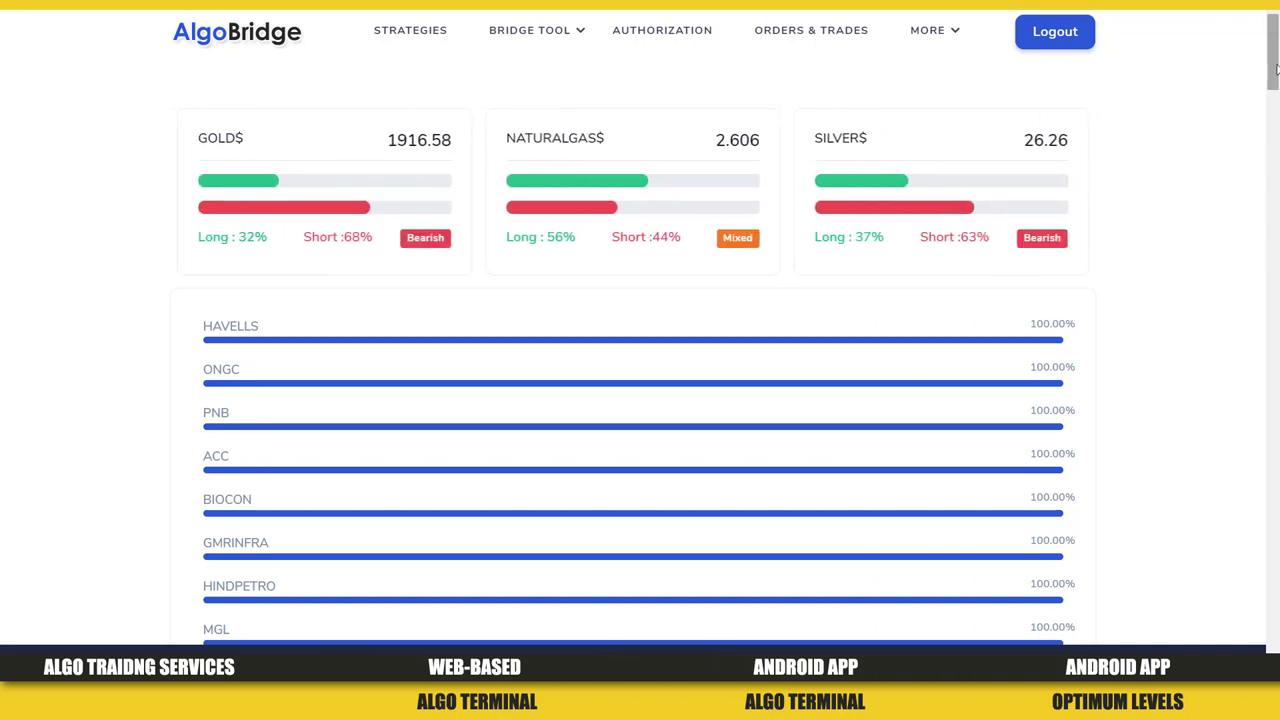
{"action": "mouse_move", "coordinate": [1276, 66]}
{"action": "left_mouse_down"}
{"action": "mouse_move", "coordinate": [1276, 175]}
{"action": "mouse_move", "coordinate": [1276, 93]}
{"action": "left_mouse_up"}
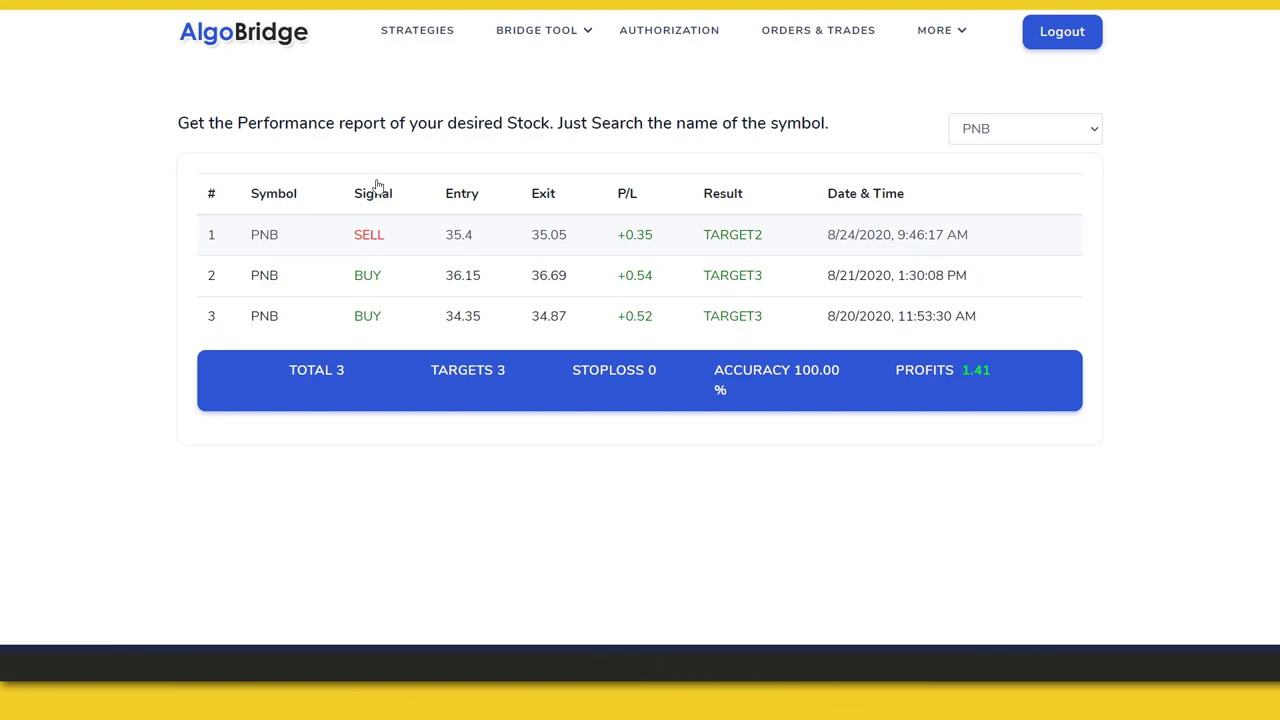
{"action": "left_click", "coordinate": [413, 34]}
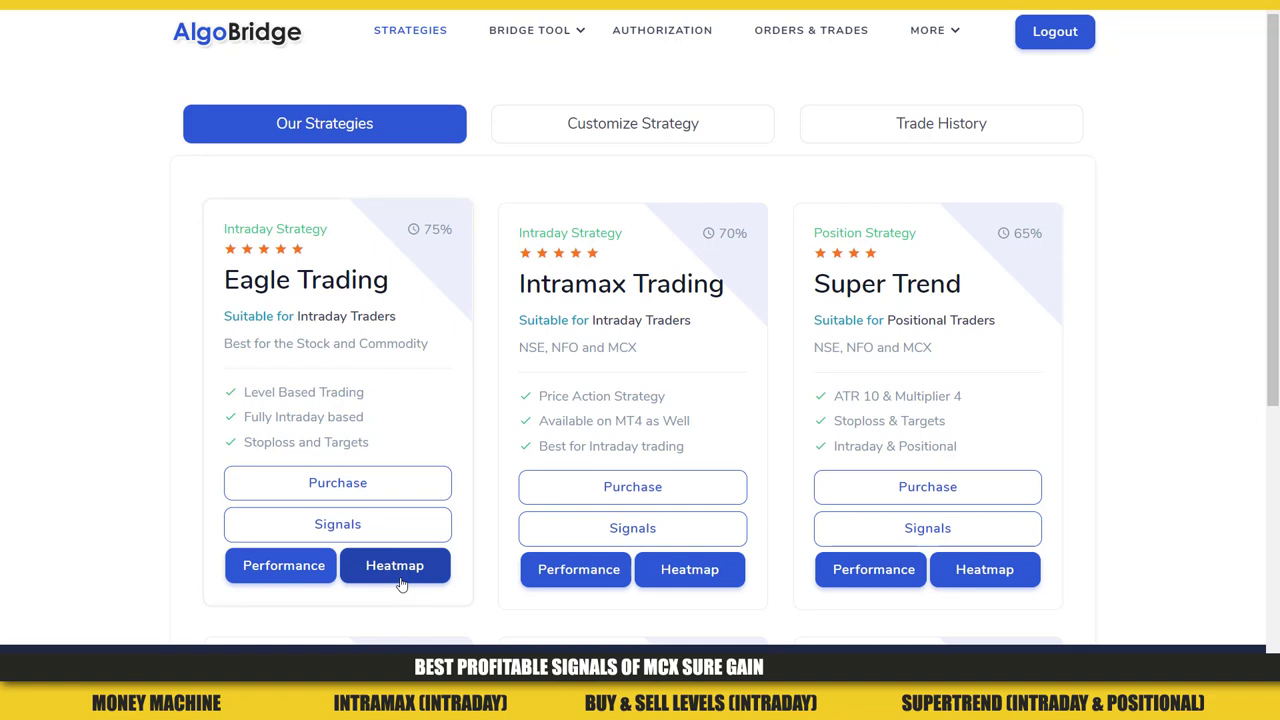
Step: On the Authorization page, highlight Unique ID 'seventicks' and request a new access token
{"action": "left_click", "coordinate": [674, 38]}
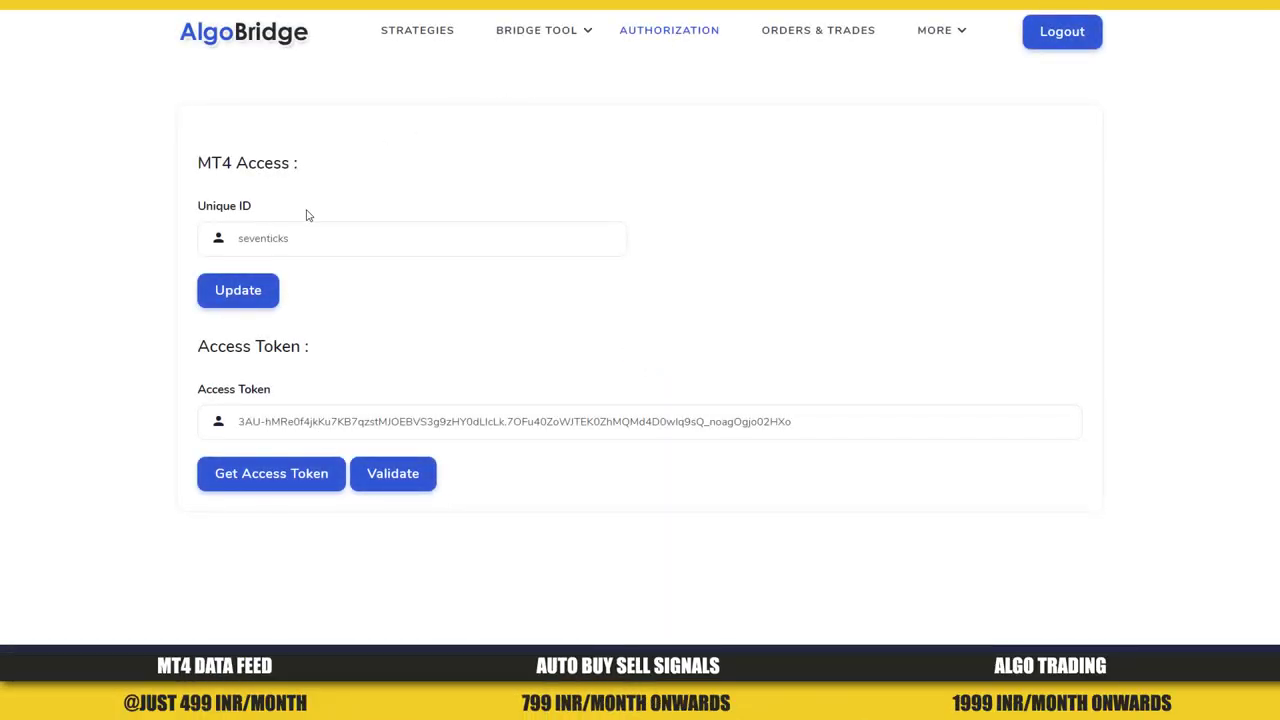
{"action": "left_click_drag", "start_coordinate": [301, 238], "coordinate": [240, 234]}
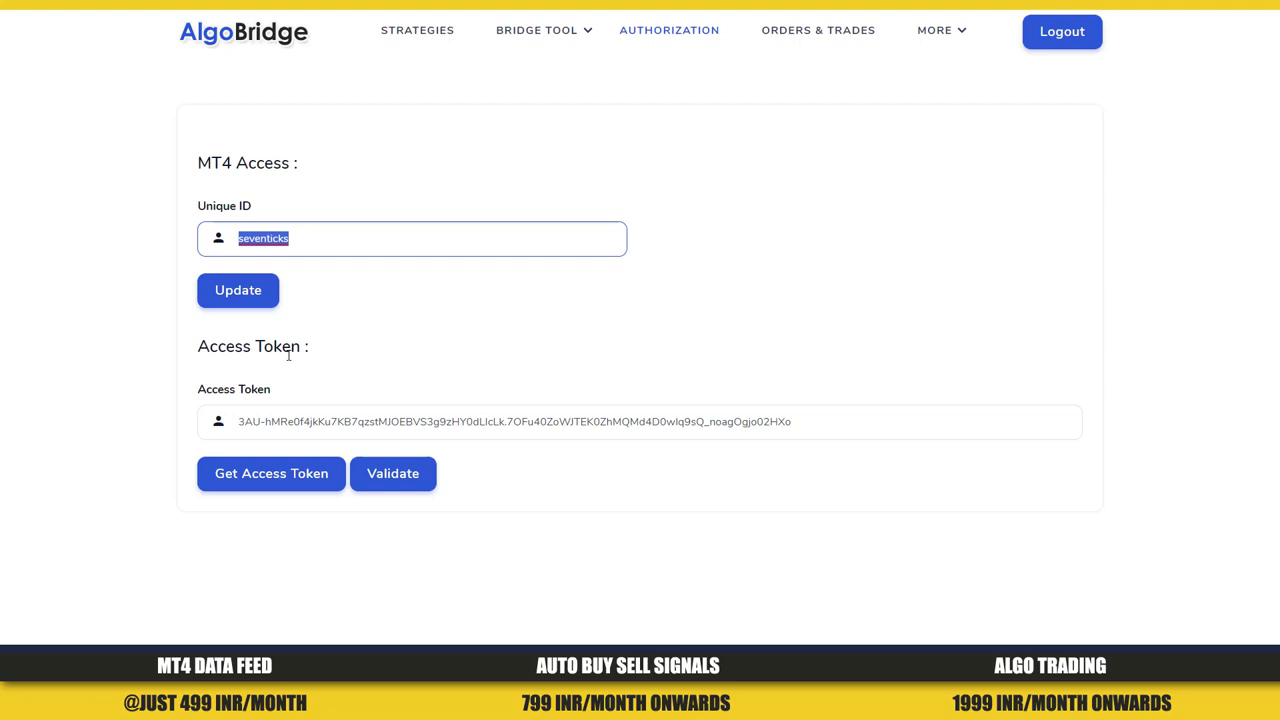
{"action": "left_click", "coordinate": [272, 480]}
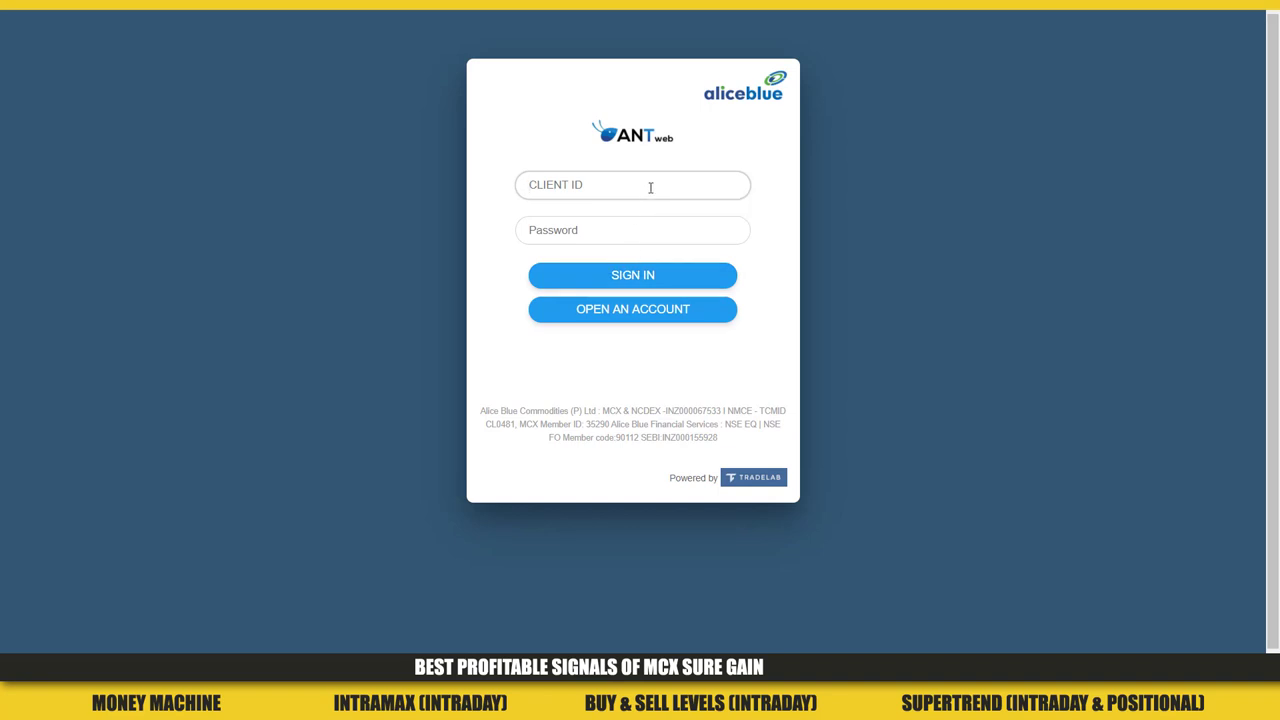
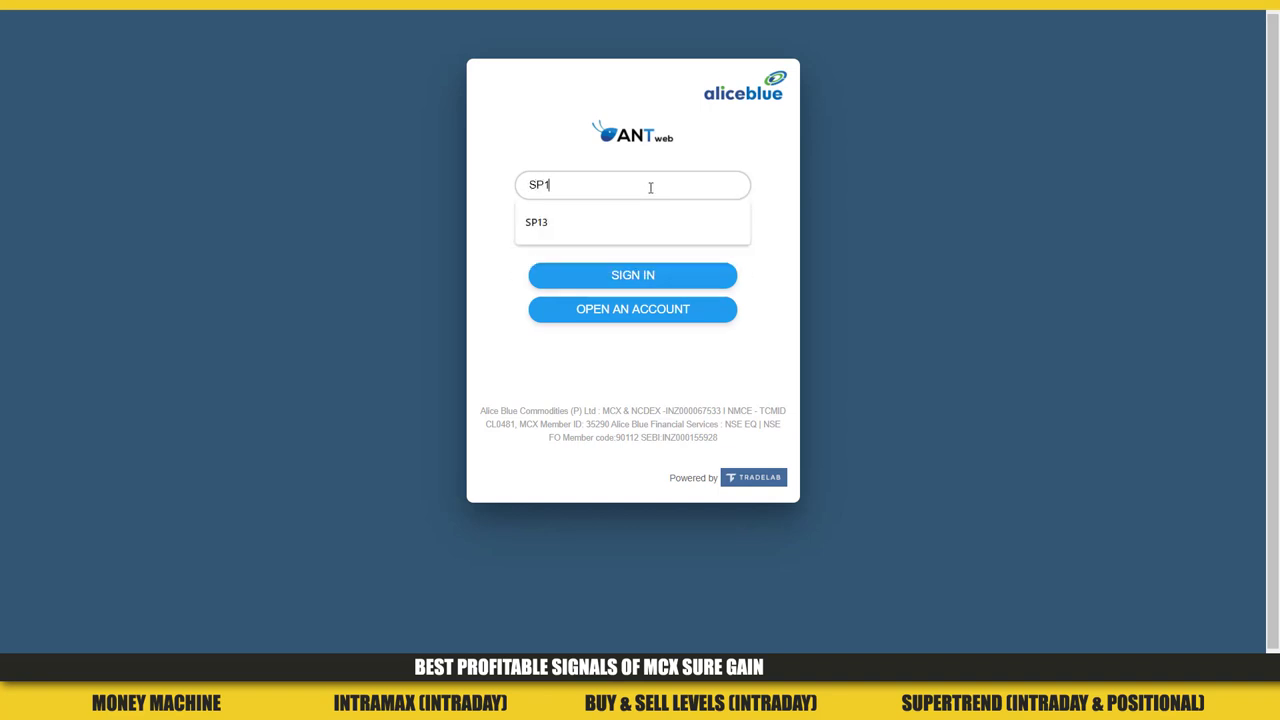
{"action": "key", "text": "Tab"}
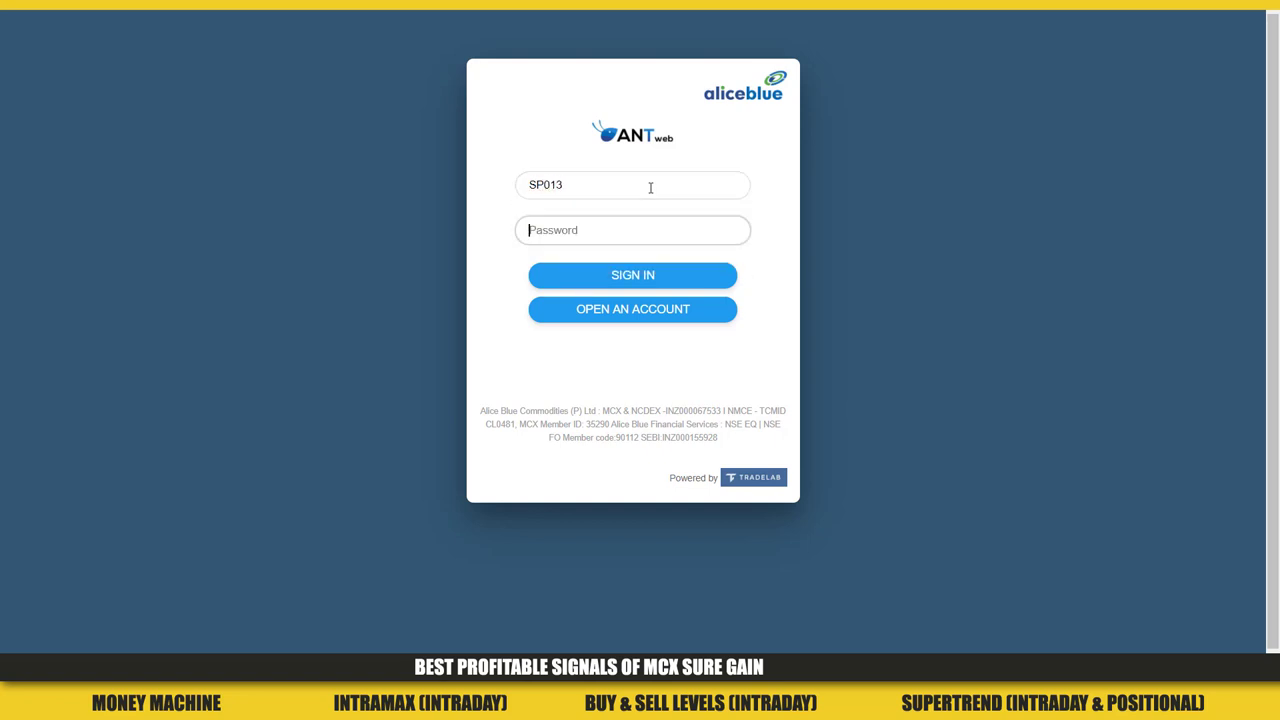
{"action": "type", "text": "a"}
{"action": "key", "text": "Return"}
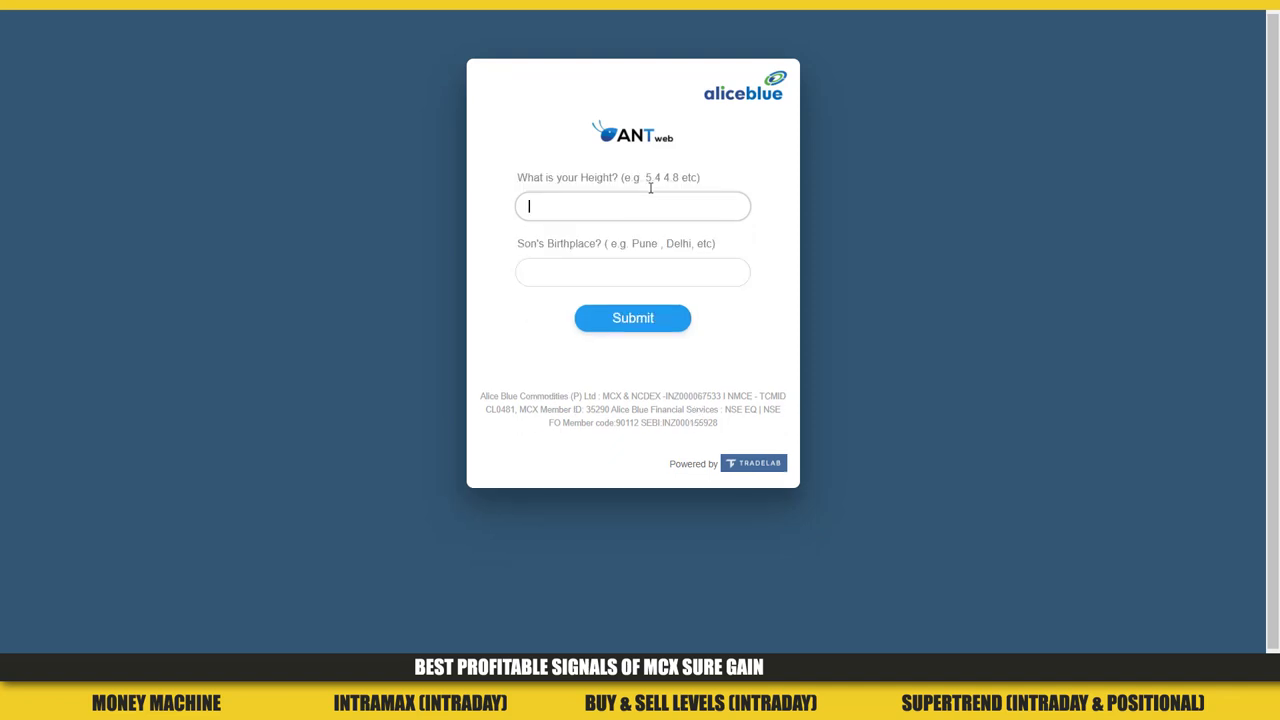
{"action": "key", "text": "Tab"}
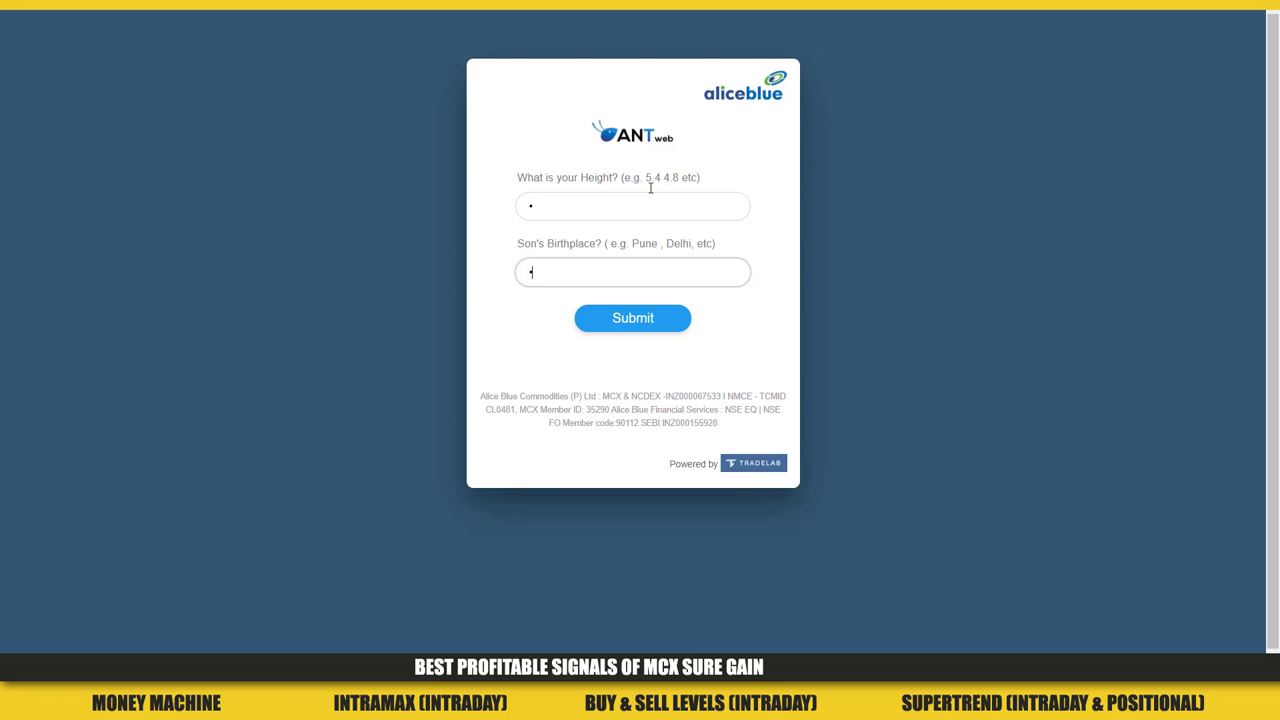
{"action": "left_click", "coordinate": [627, 330]}
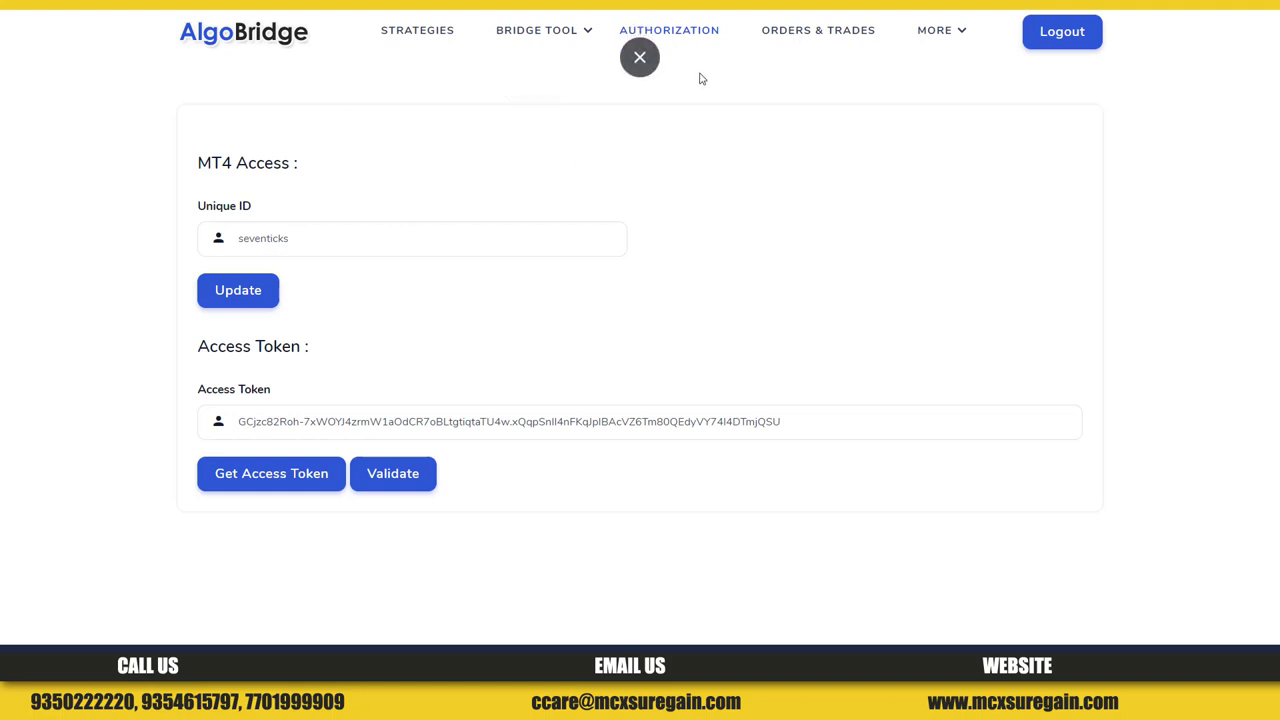
Step: Go back to the Strategies overview listing Eagle, Intramax and Super Trend
{"action": "left_click", "coordinate": [432, 34]}
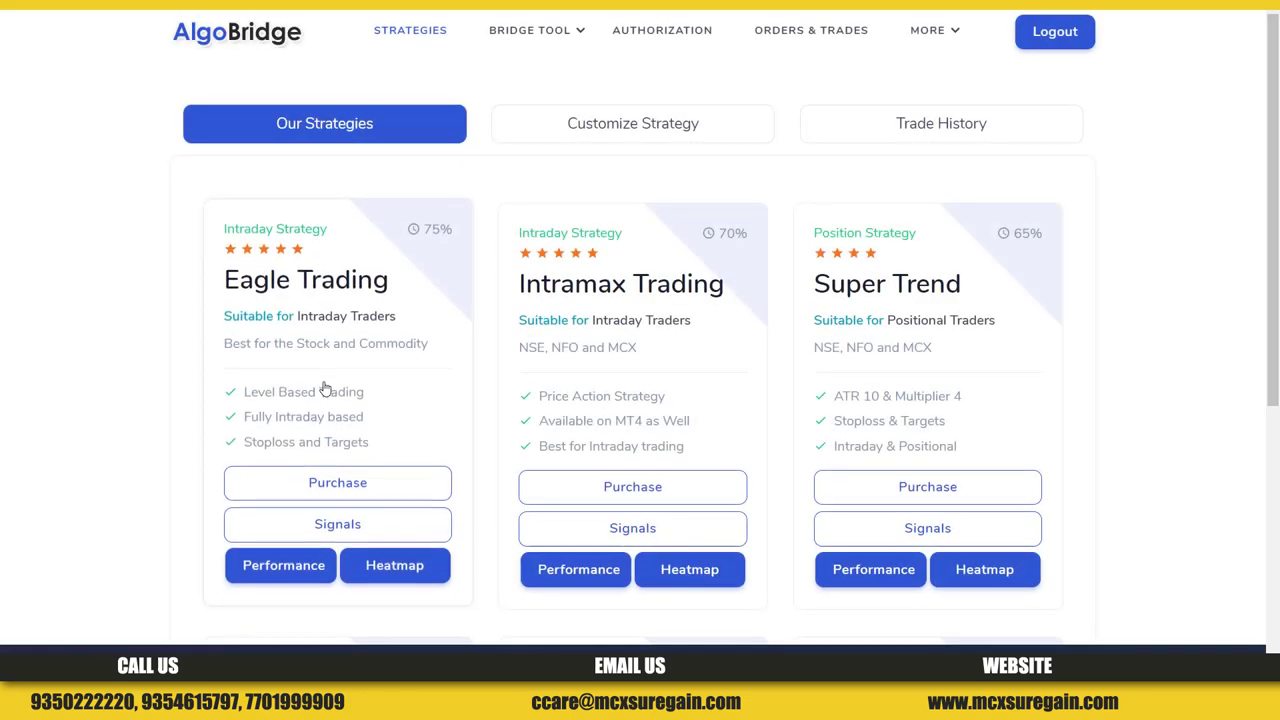
{"action": "left_click", "coordinate": [619, 132]}
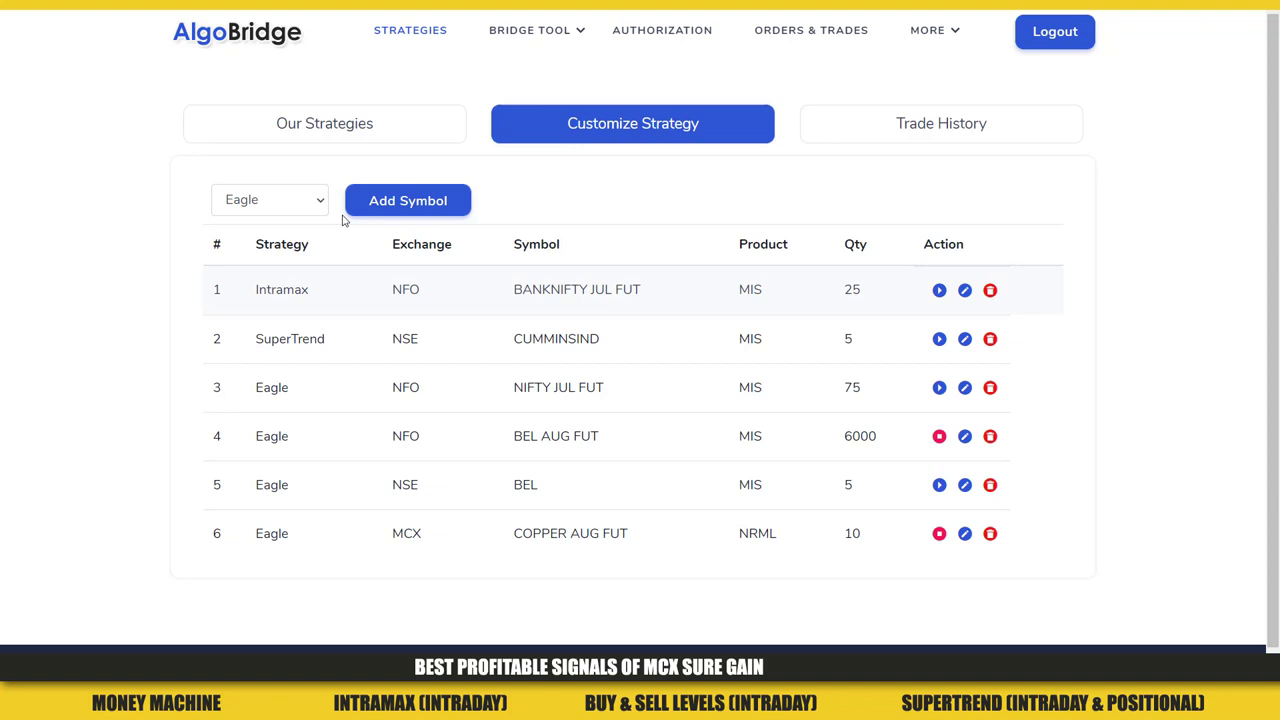
{"action": "left_click", "coordinate": [309, 206]}
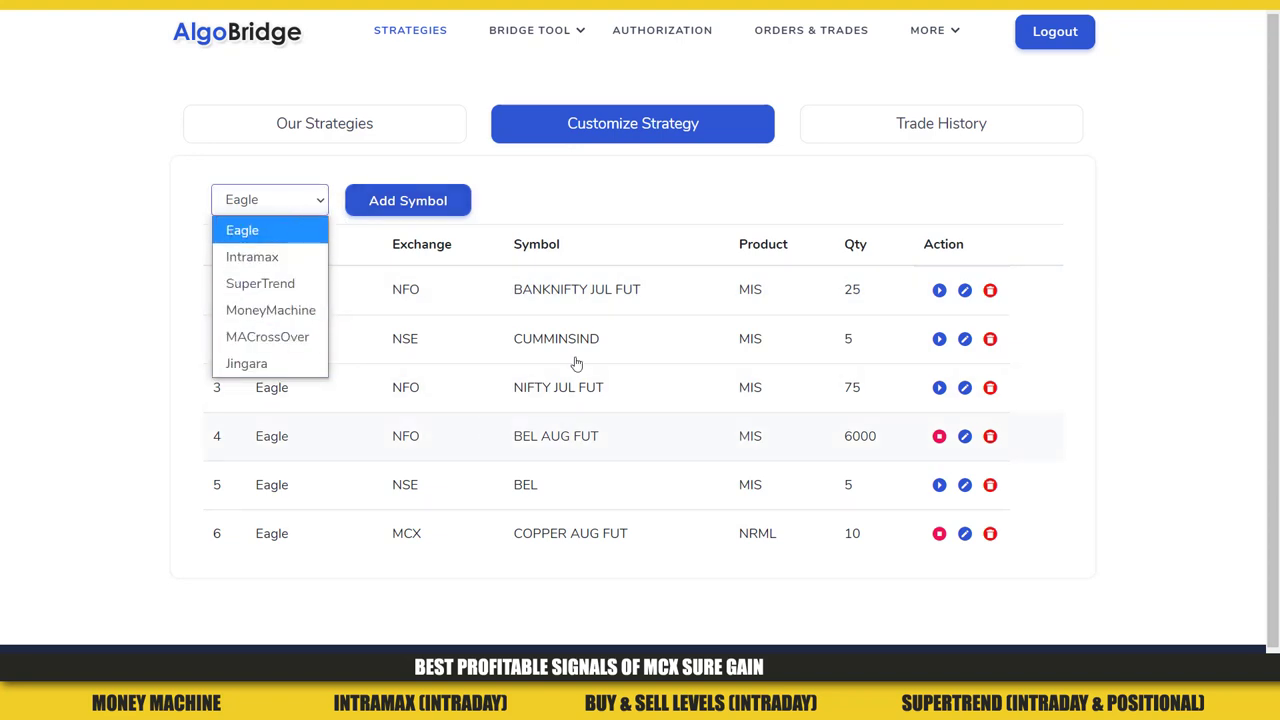
{"action": "left_click", "coordinate": [867, 598]}
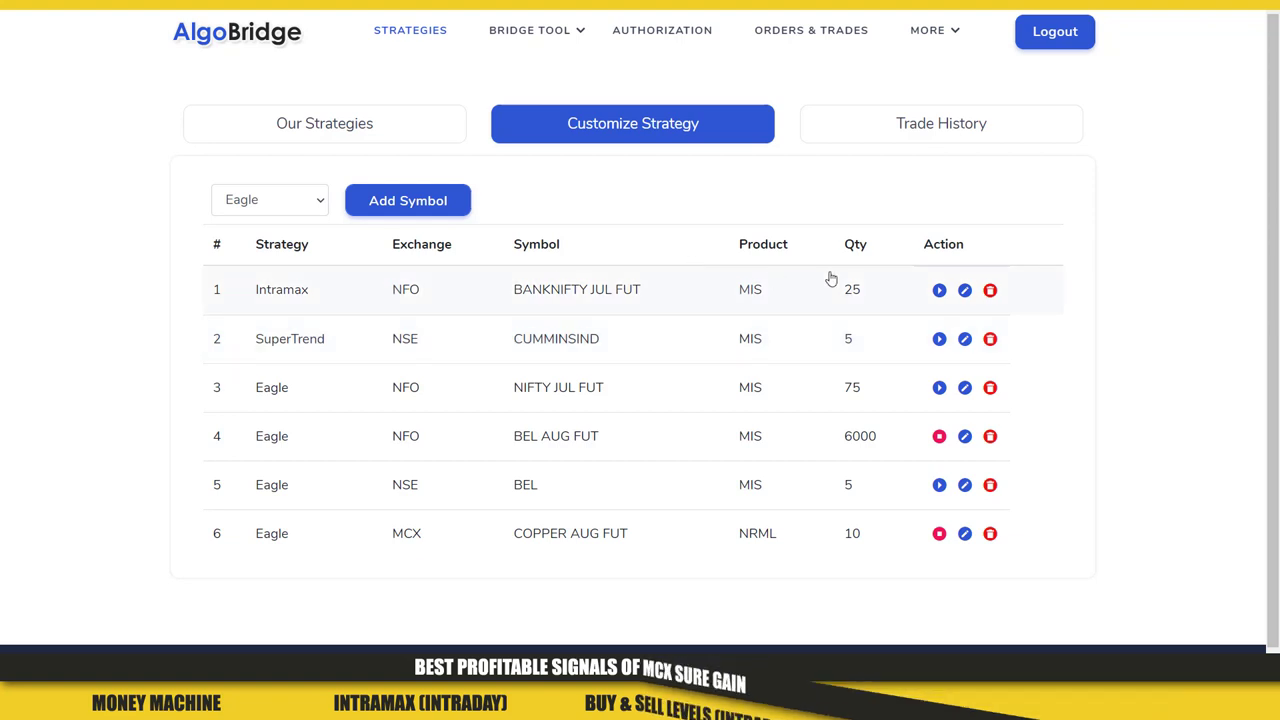
{"action": "left_click", "coordinate": [940, 123]}
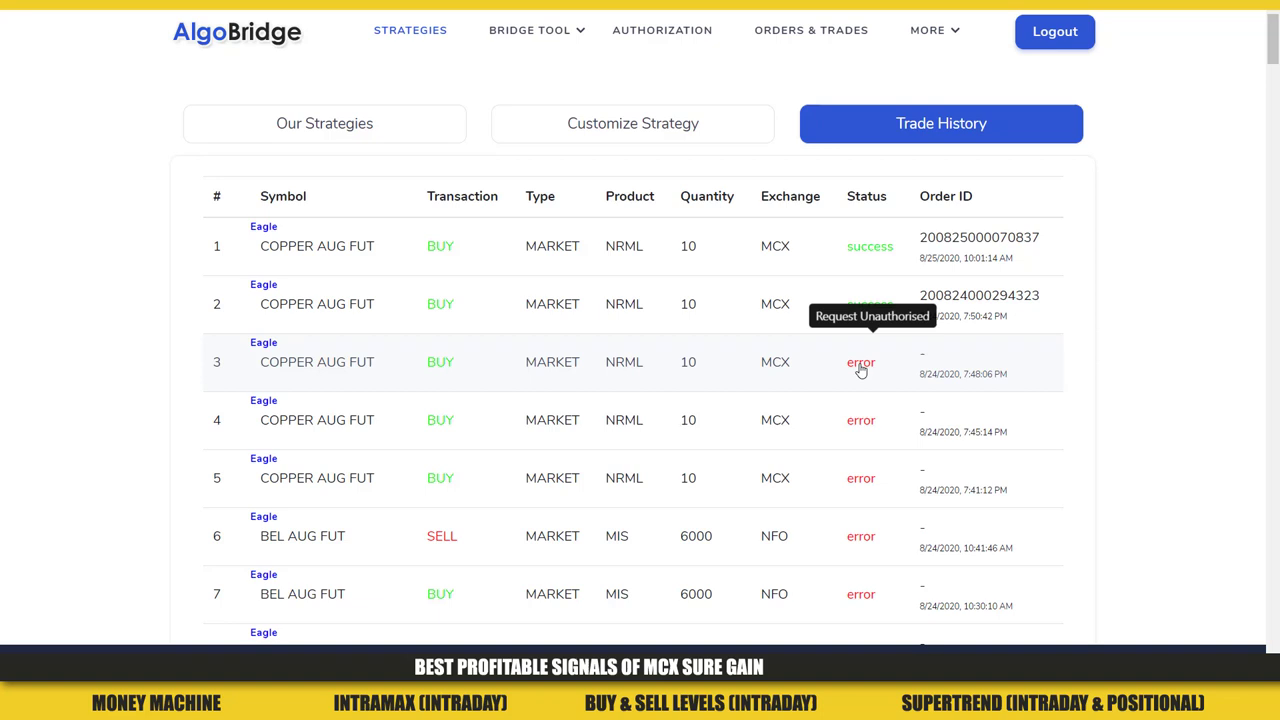
{"action": "left_click", "coordinate": [592, 136]}
Step: Fill a new symbol form with MCX, GOLD, NOV month, MIS product and quantity 1
{"action": "left_click", "coordinate": [410, 198]}
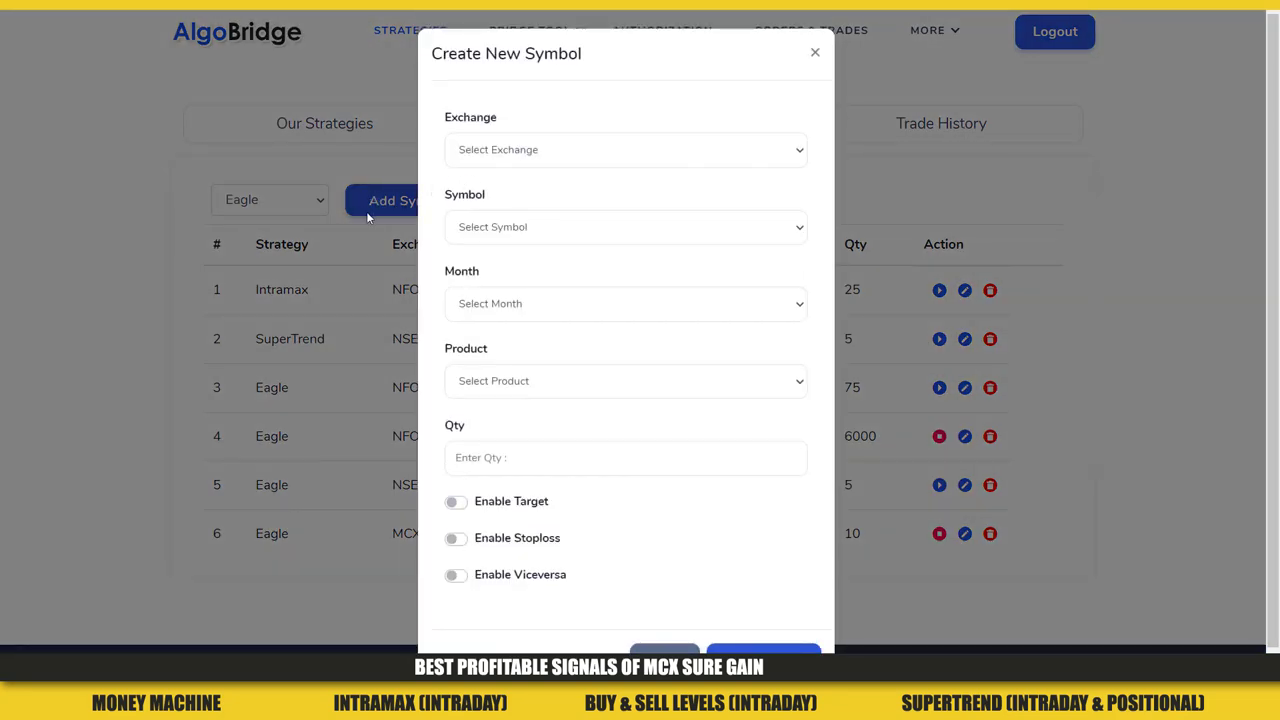
{"action": "left_click", "coordinate": [537, 149]}
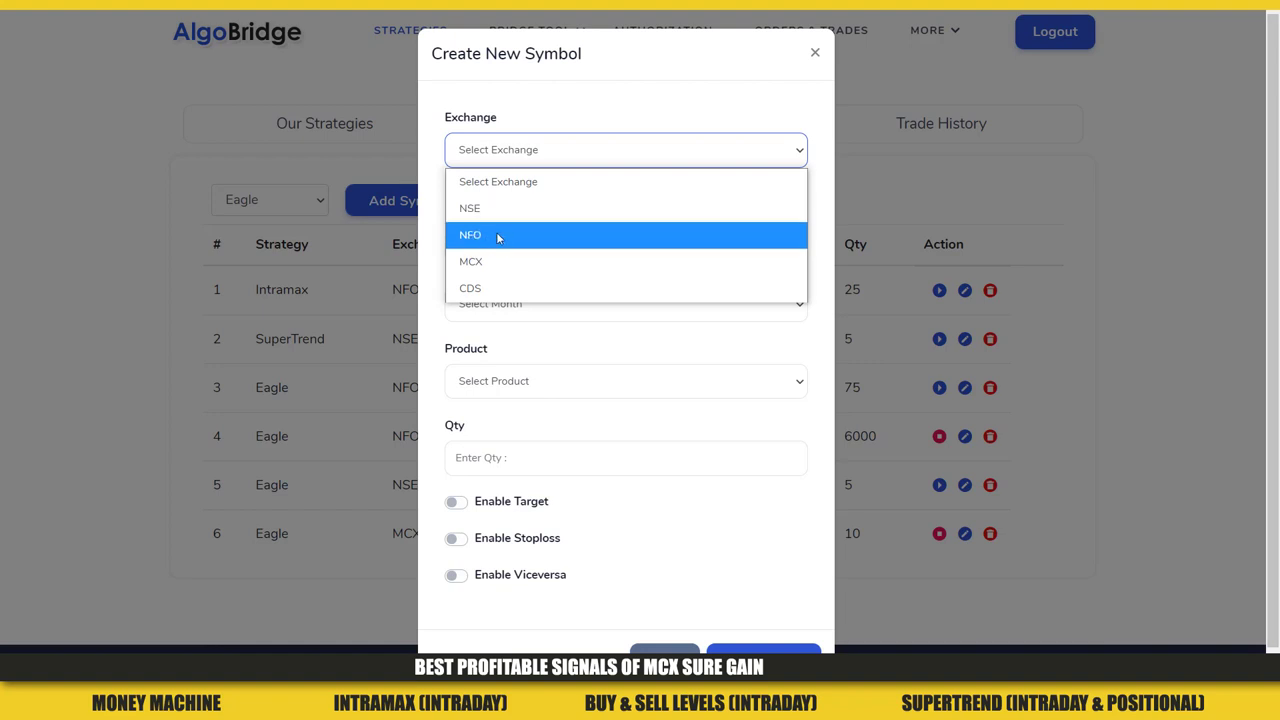
{"action": "left_click", "coordinate": [486, 262]}
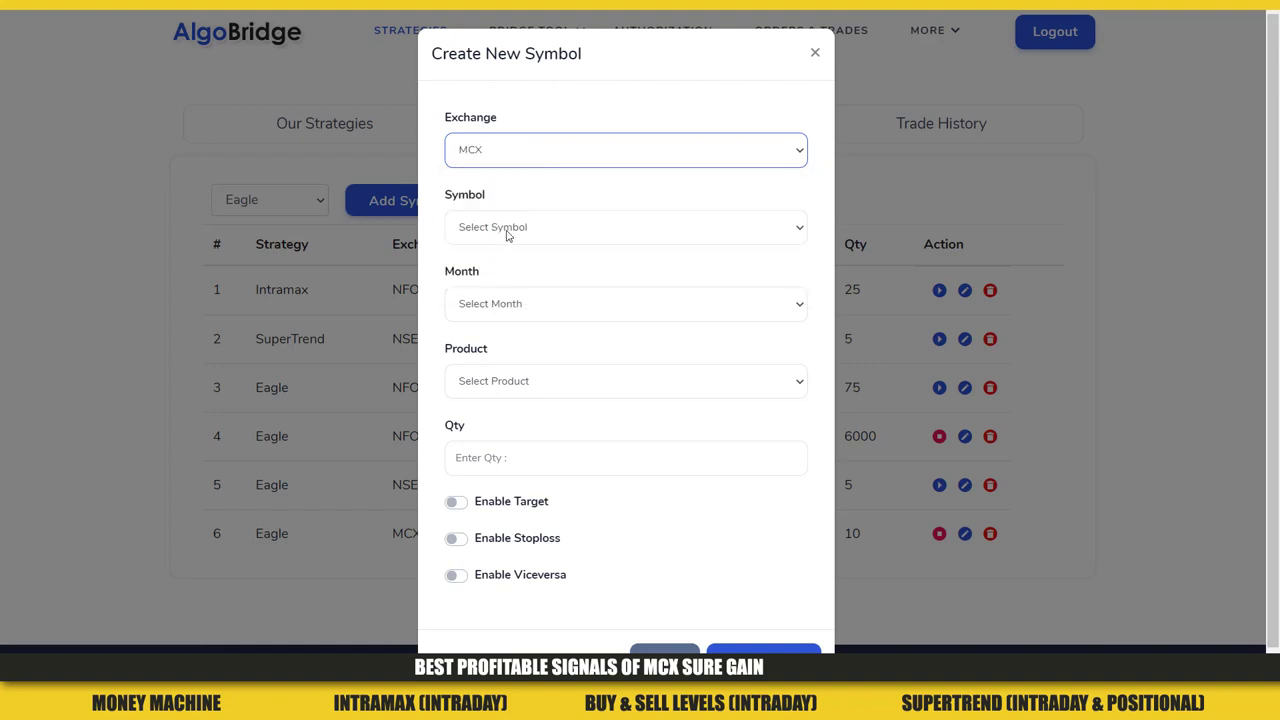
{"action": "left_click", "coordinate": [505, 238]}
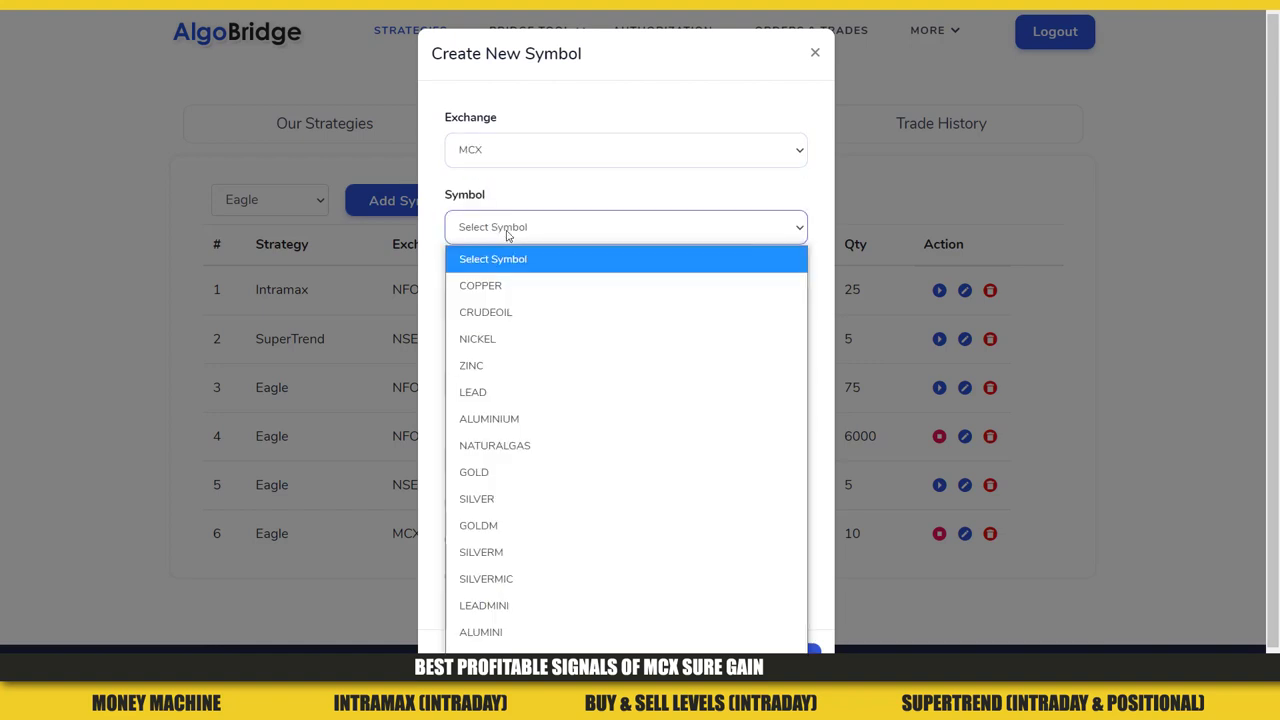
{"action": "left_click", "coordinate": [473, 472]}
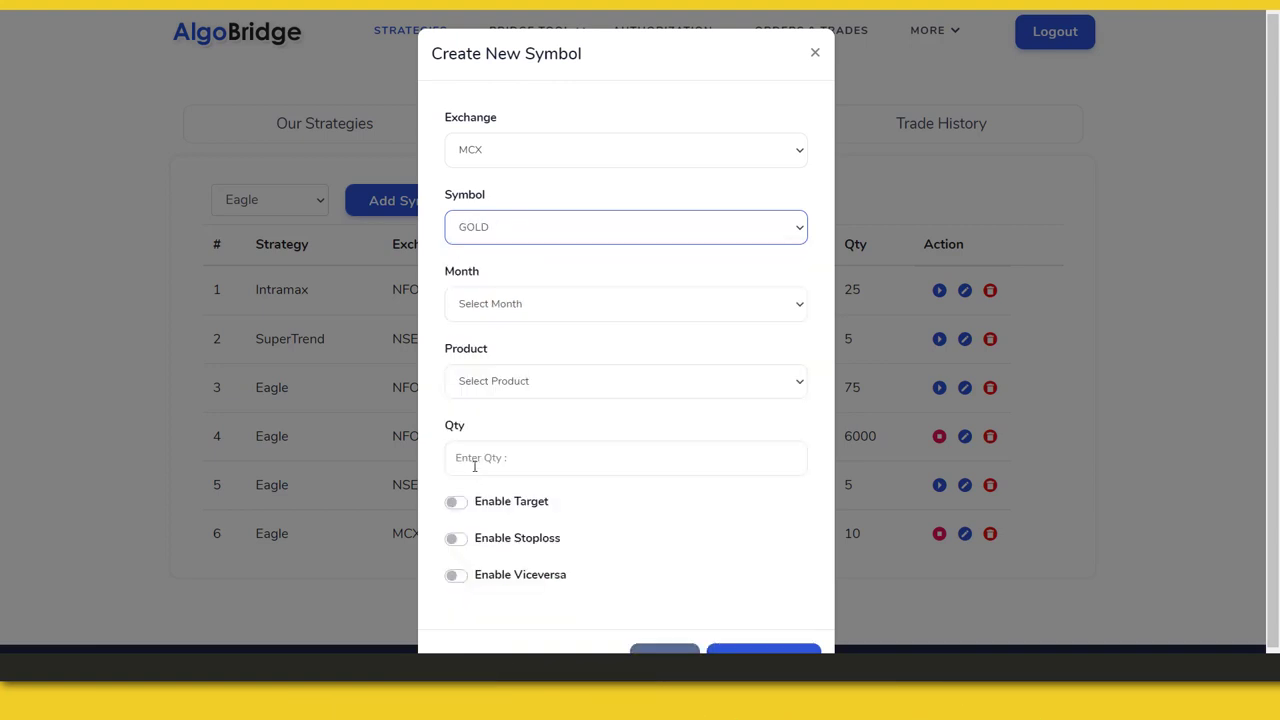
{"action": "left_click", "coordinate": [514, 306]}
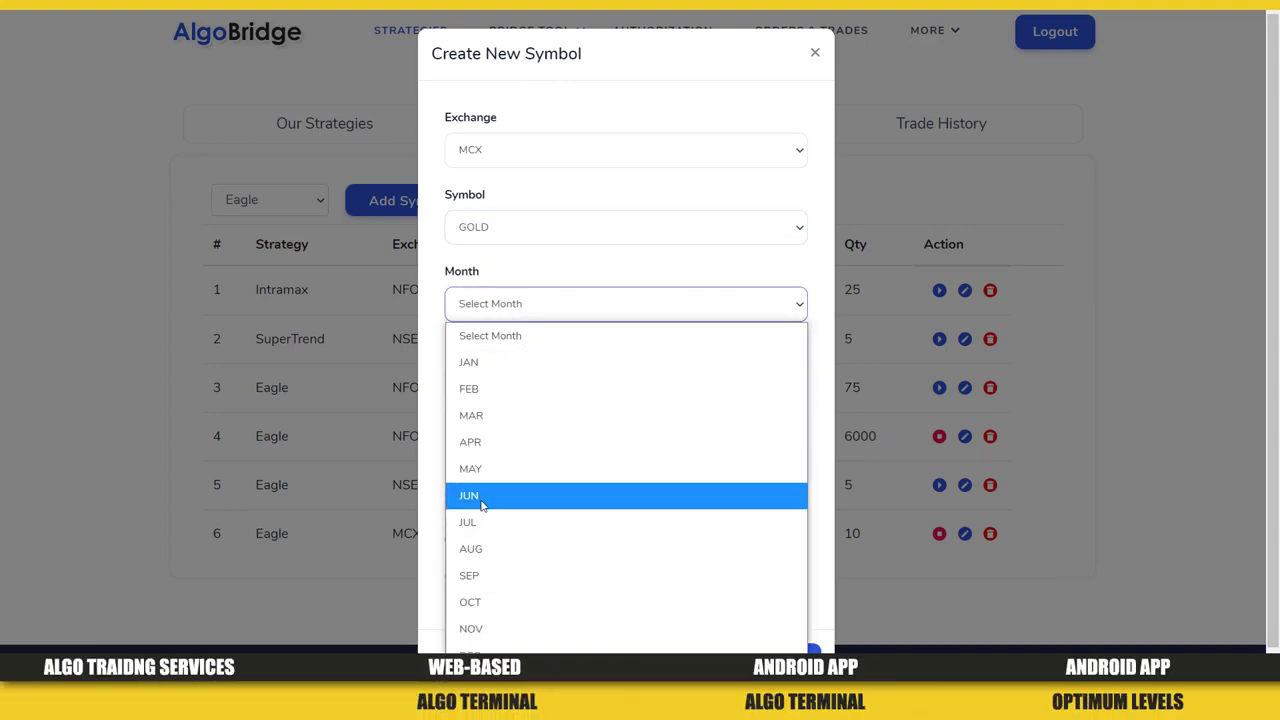
{"action": "left_click", "coordinate": [489, 628]}
{"action": "left_click", "coordinate": [508, 381]}
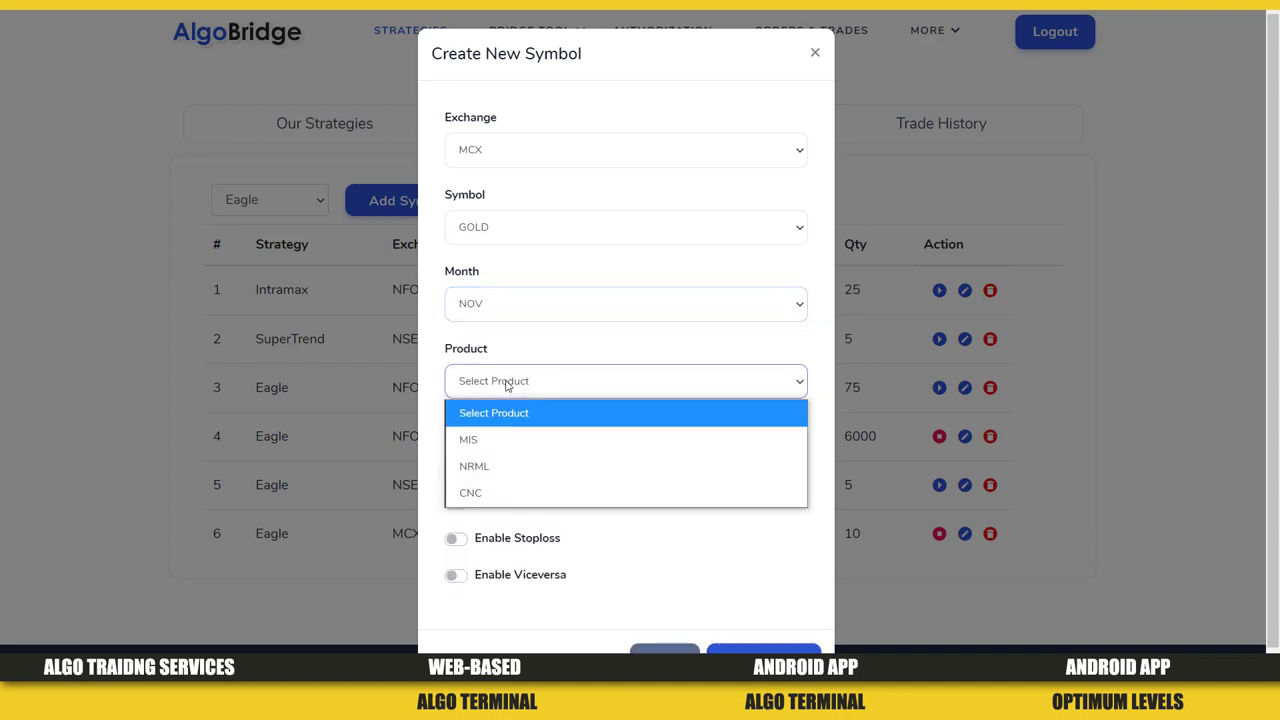
{"action": "left_click", "coordinate": [498, 439]}
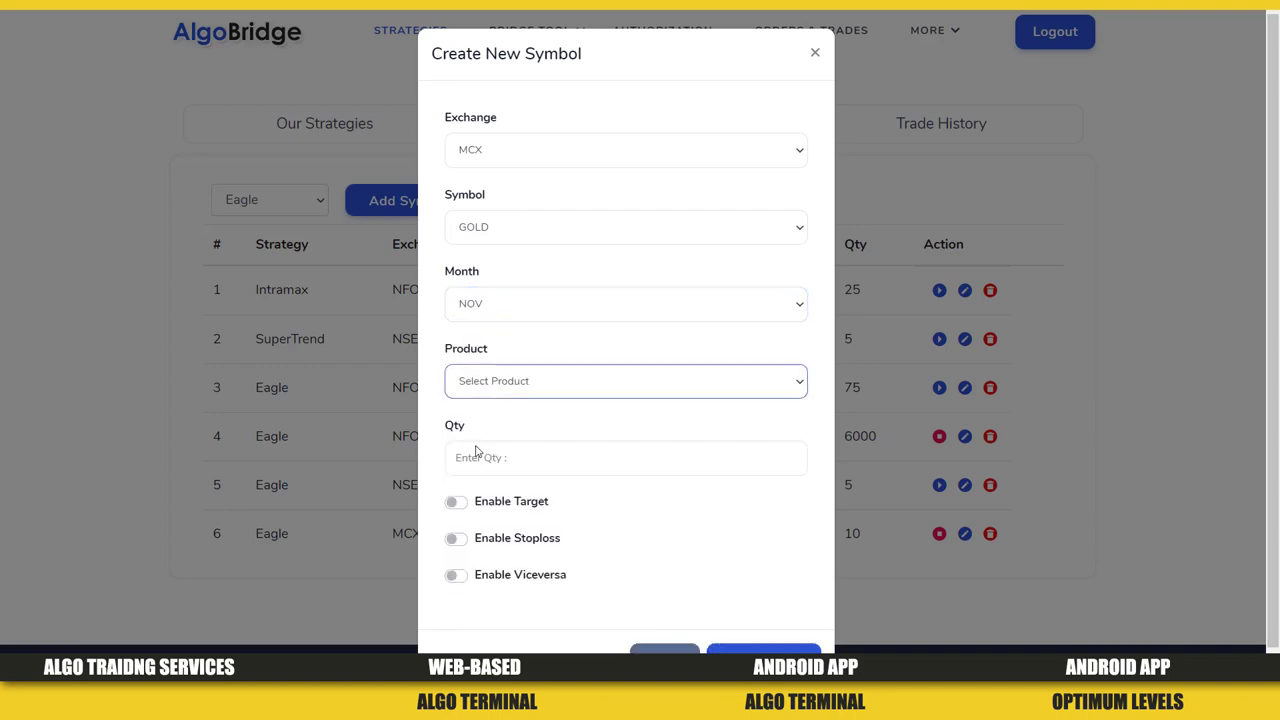
{"action": "left_click", "coordinate": [490, 462]}
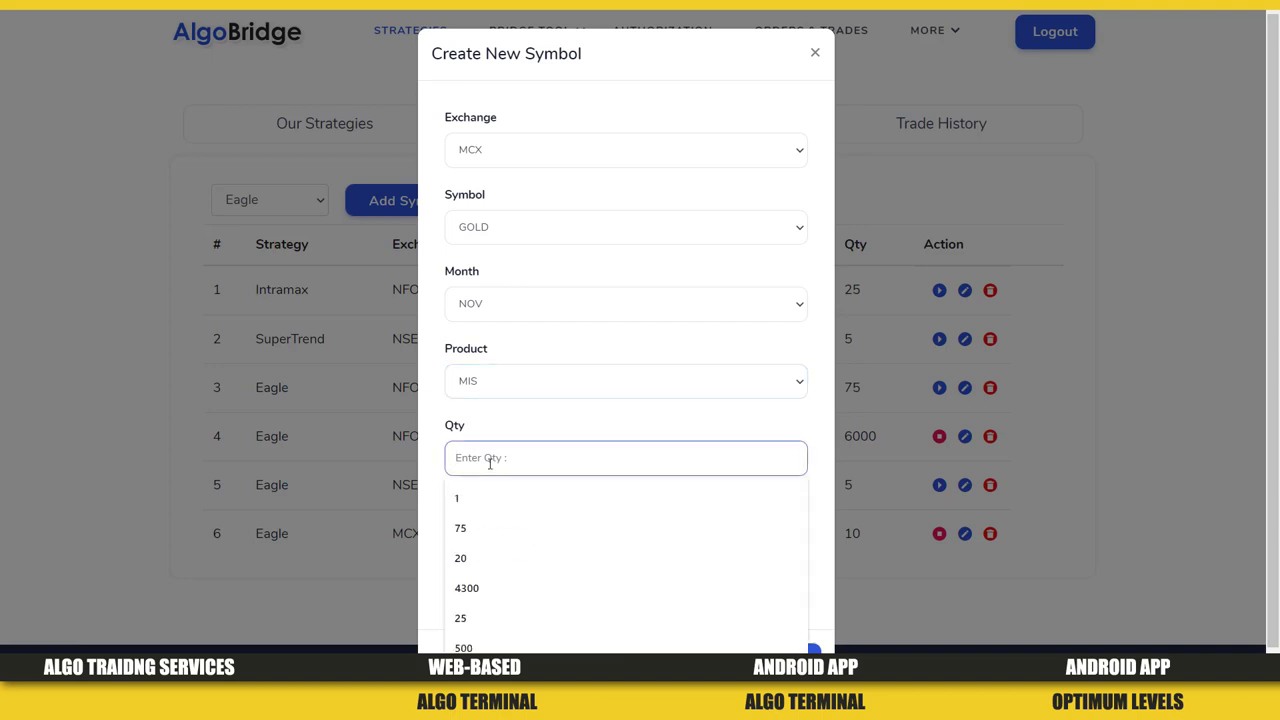
{"action": "type", "text": "1"}
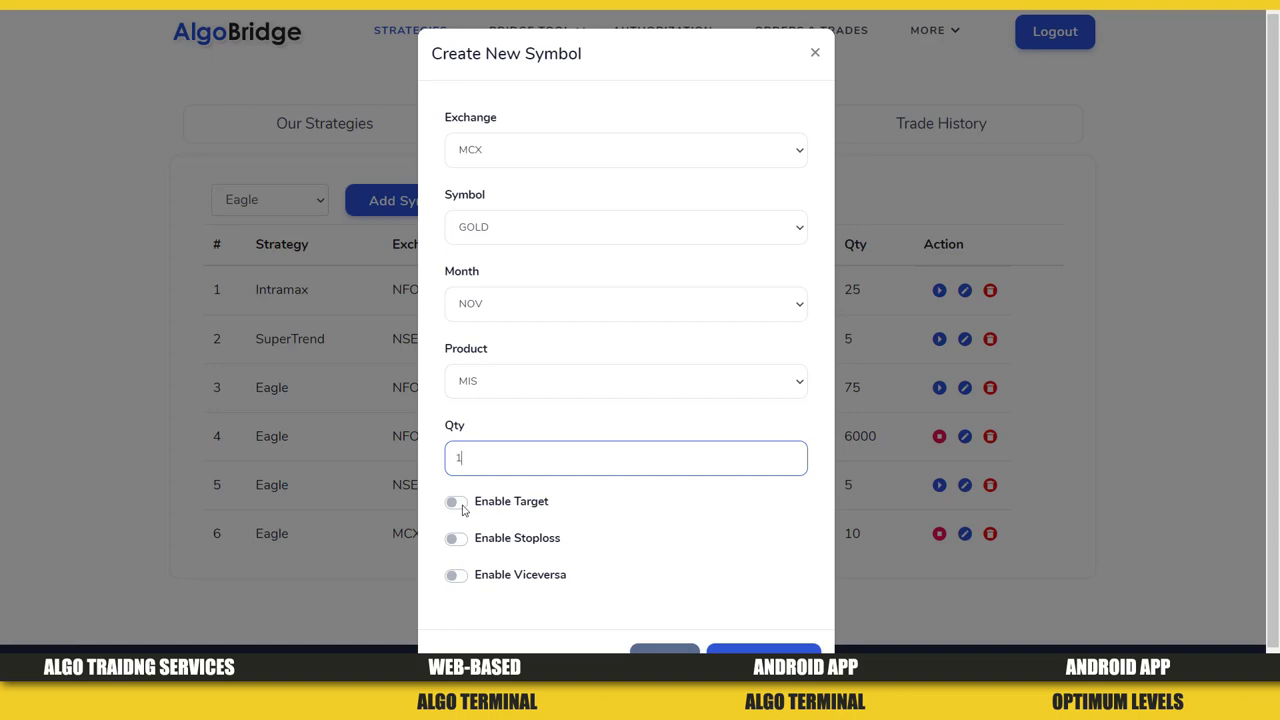
Step: Enable target at Target 1, stop-loss and viceversa for the GOLD symbol
{"action": "left_click", "coordinate": [462, 508]}
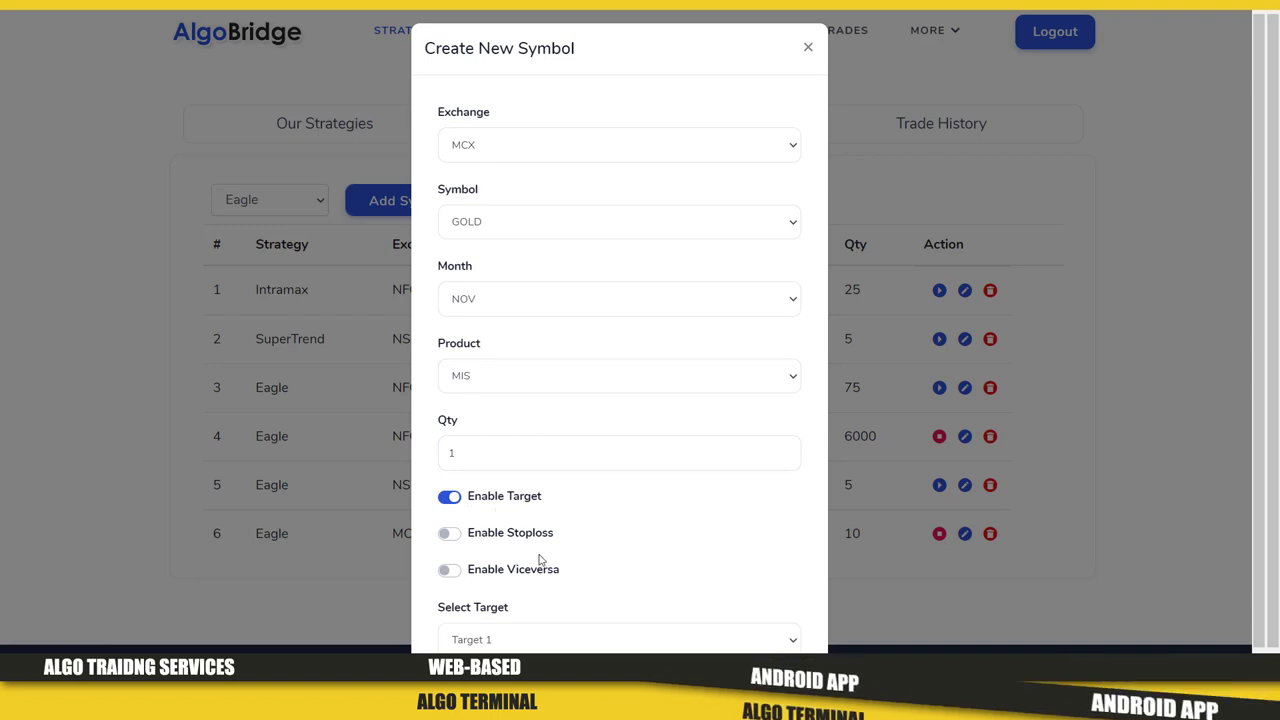
{"action": "left_click", "coordinate": [541, 640]}
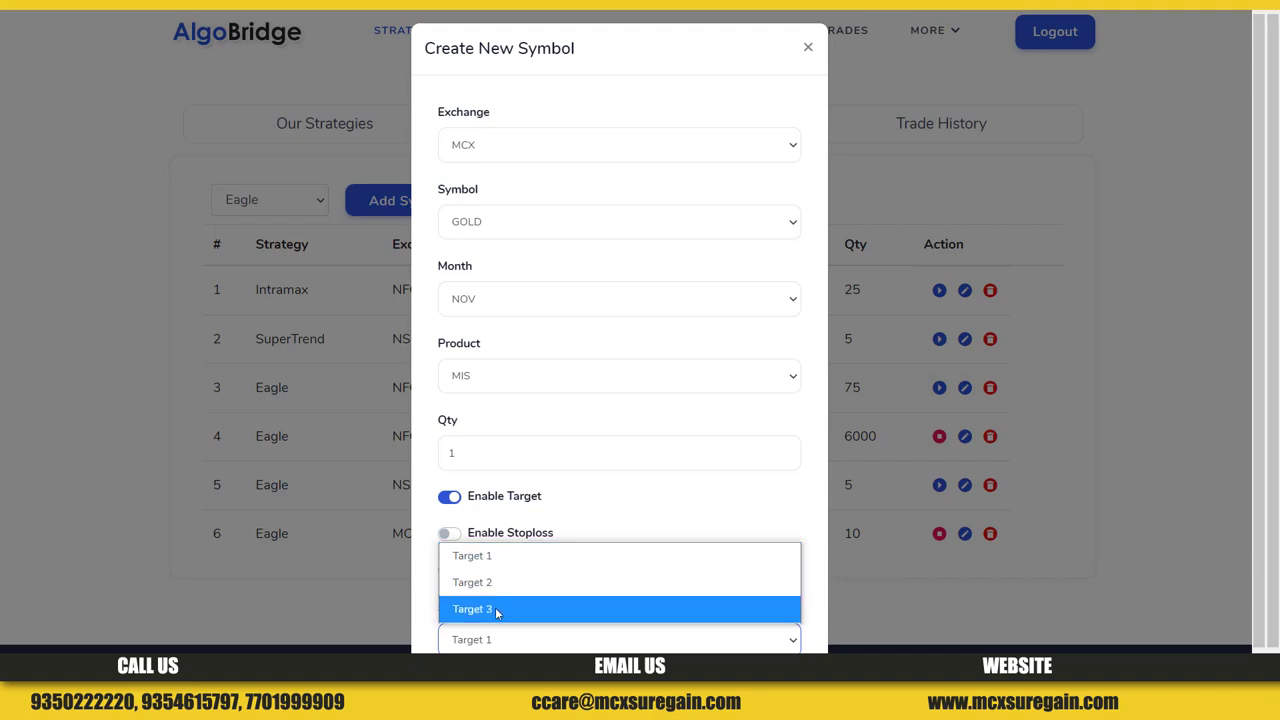
{"action": "left_click", "coordinate": [502, 563]}
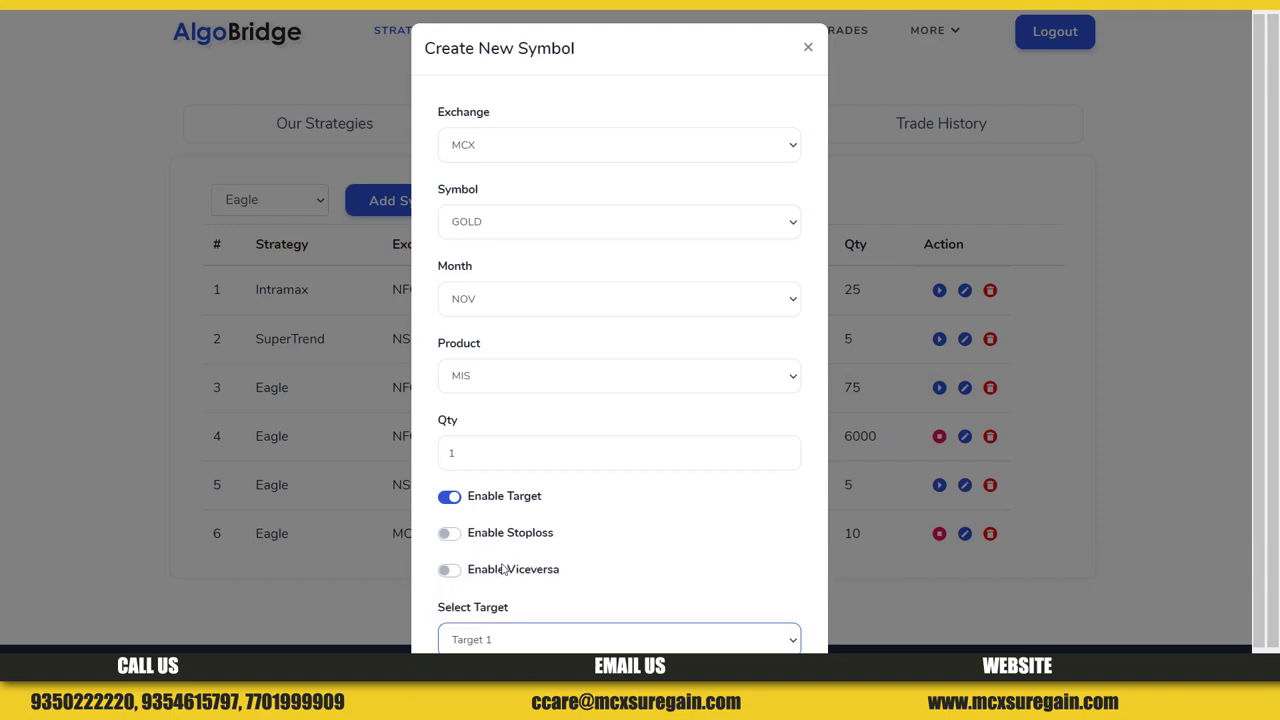
{"action": "left_click", "coordinate": [449, 536]}
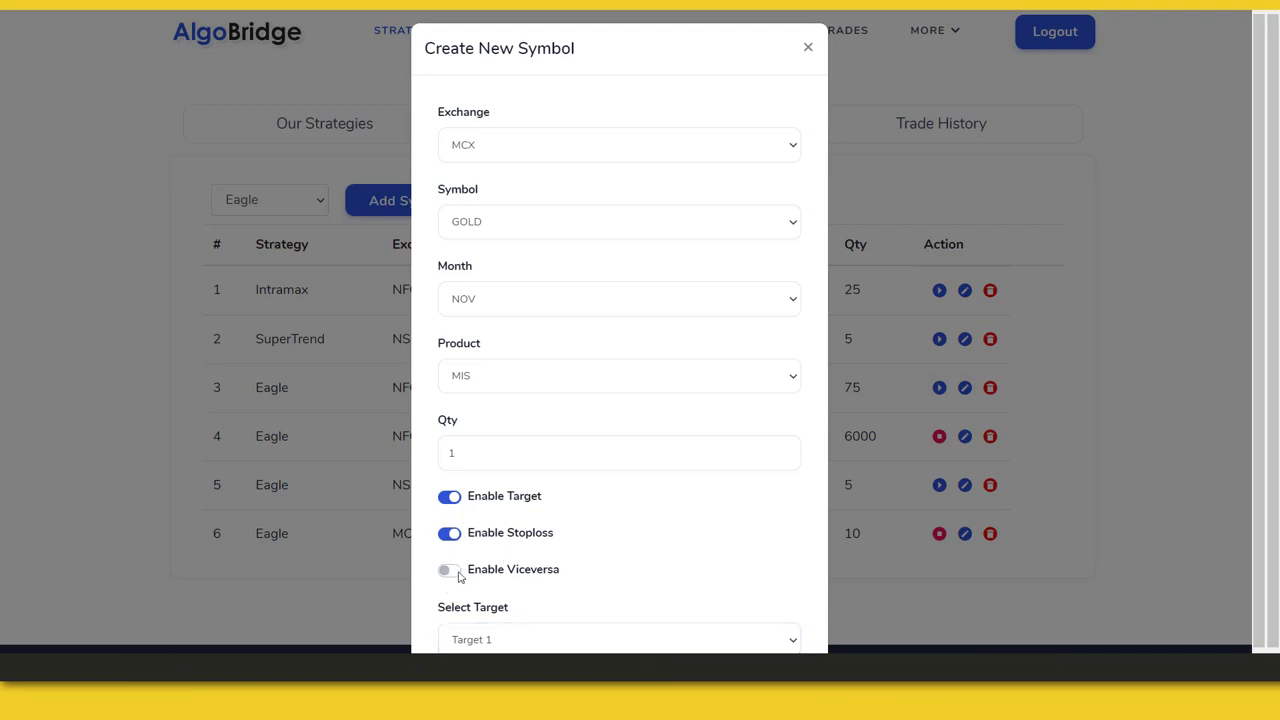
{"action": "left_click", "coordinate": [445, 572]}
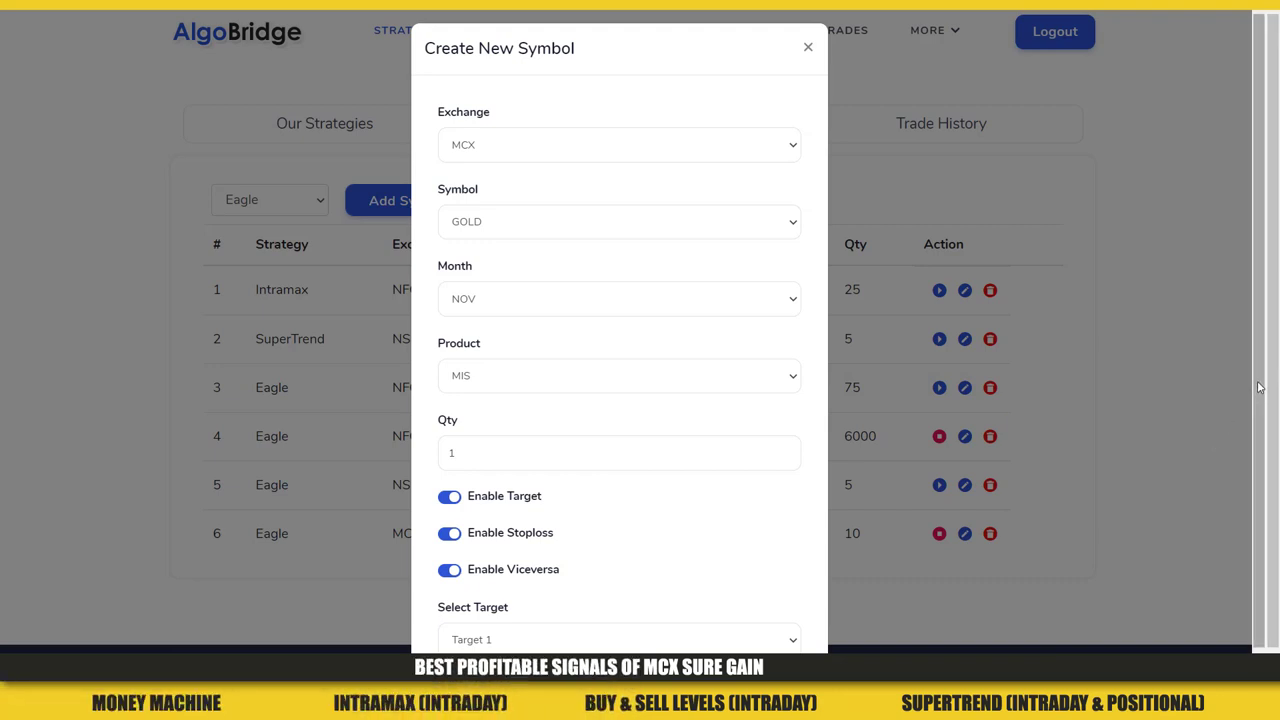
{"action": "scroll", "coordinate": [1258, 420], "scroll_direction": "down", "scroll_amount": 1}
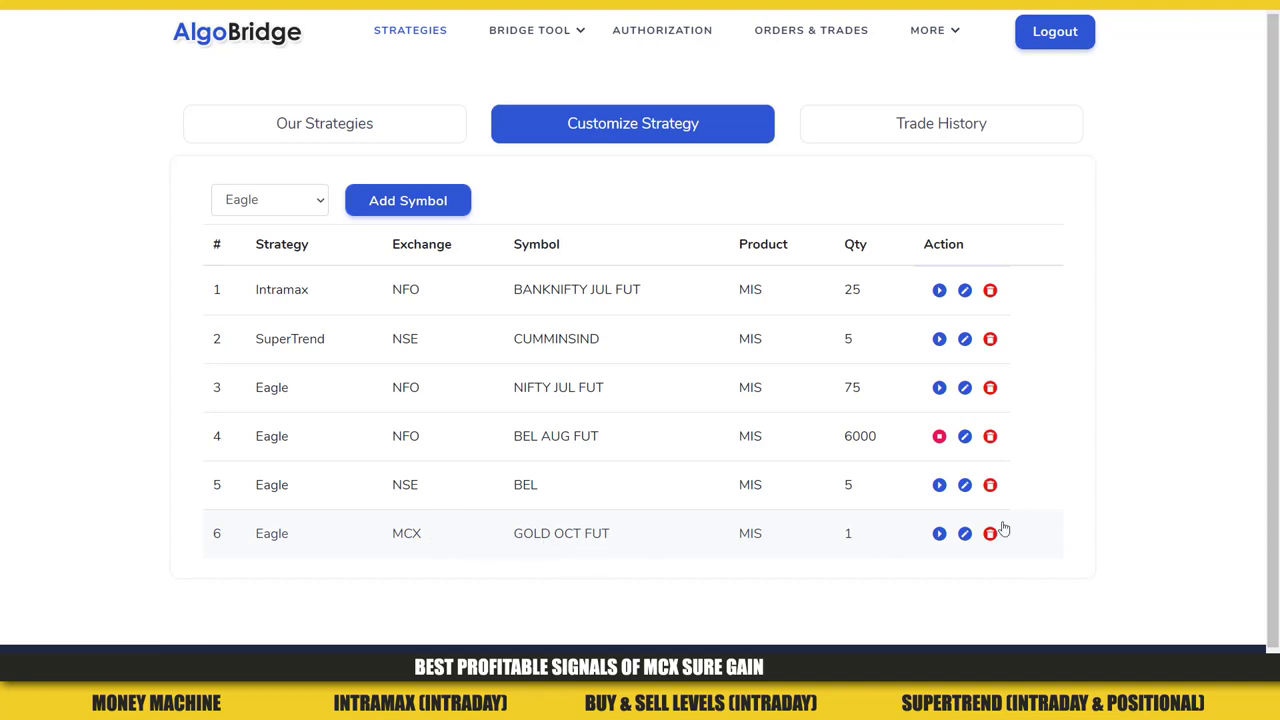
Step: Start the MCX GOLD OCT FUT Eagle instrument running
{"action": "left_click", "coordinate": [939, 535]}
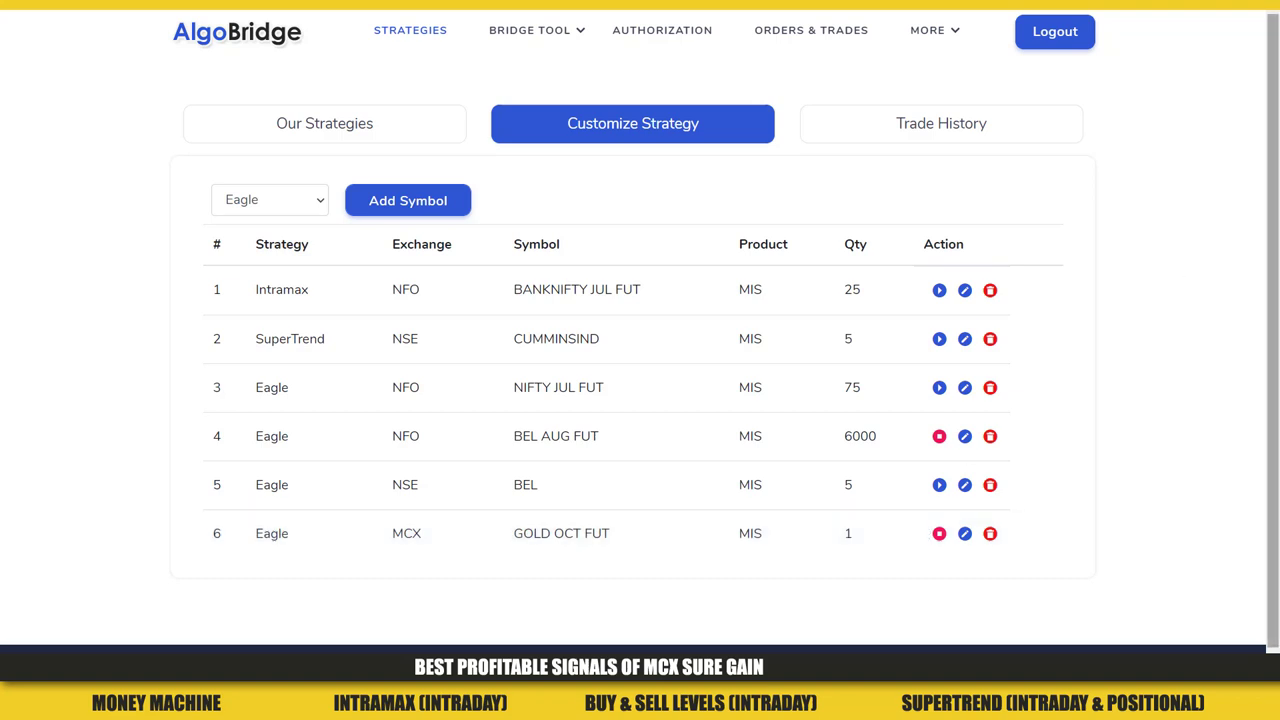
Step: Browse the Our Strategies cards, including Money Machine, MA Crossover and Jingara
{"action": "left_click", "coordinate": [422, 40]}
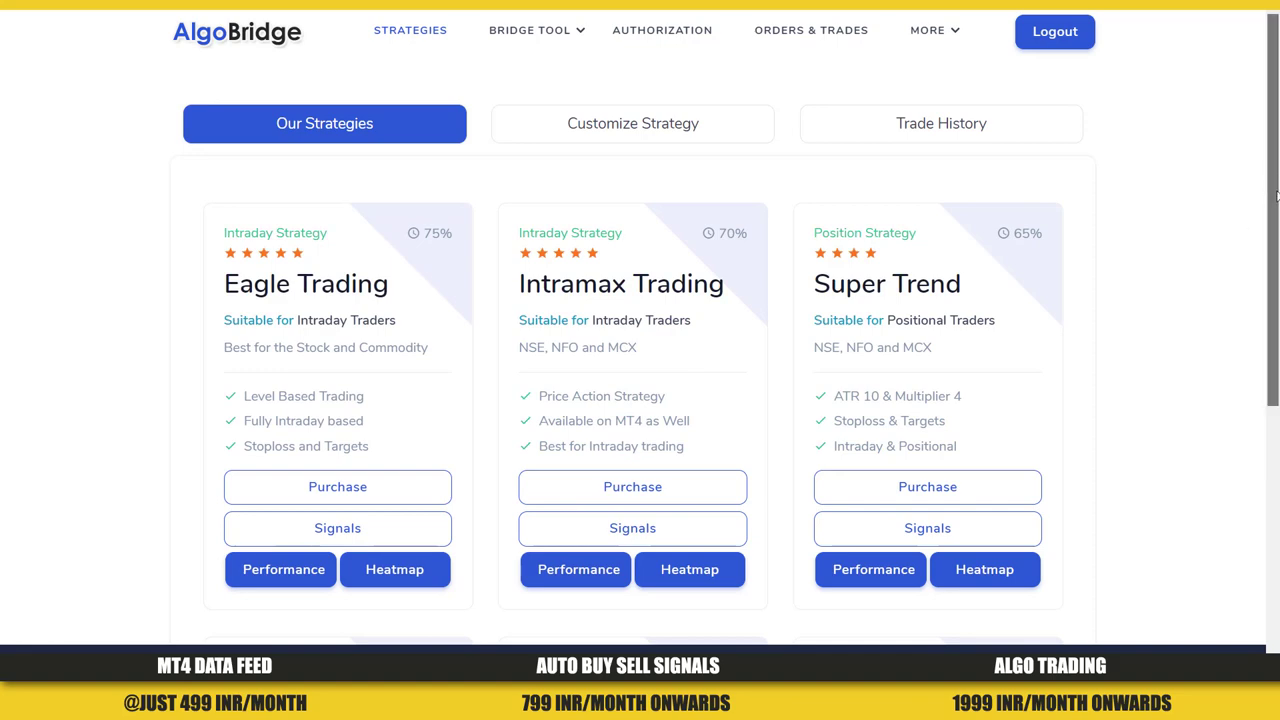
{"action": "left_click_drag", "start_coordinate": [1275, 195], "coordinate": [1270, 430]}
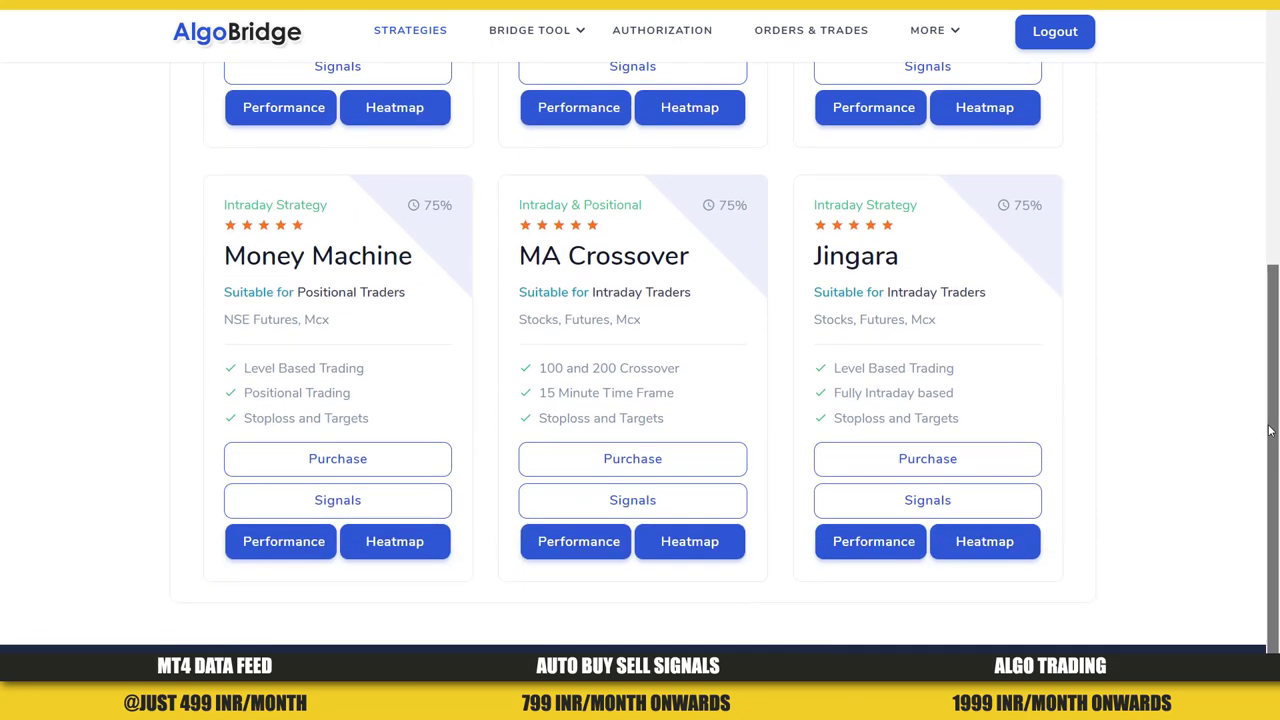
{"action": "left_click_drag", "start_coordinate": [1270, 430], "coordinate": [1276, 130]}
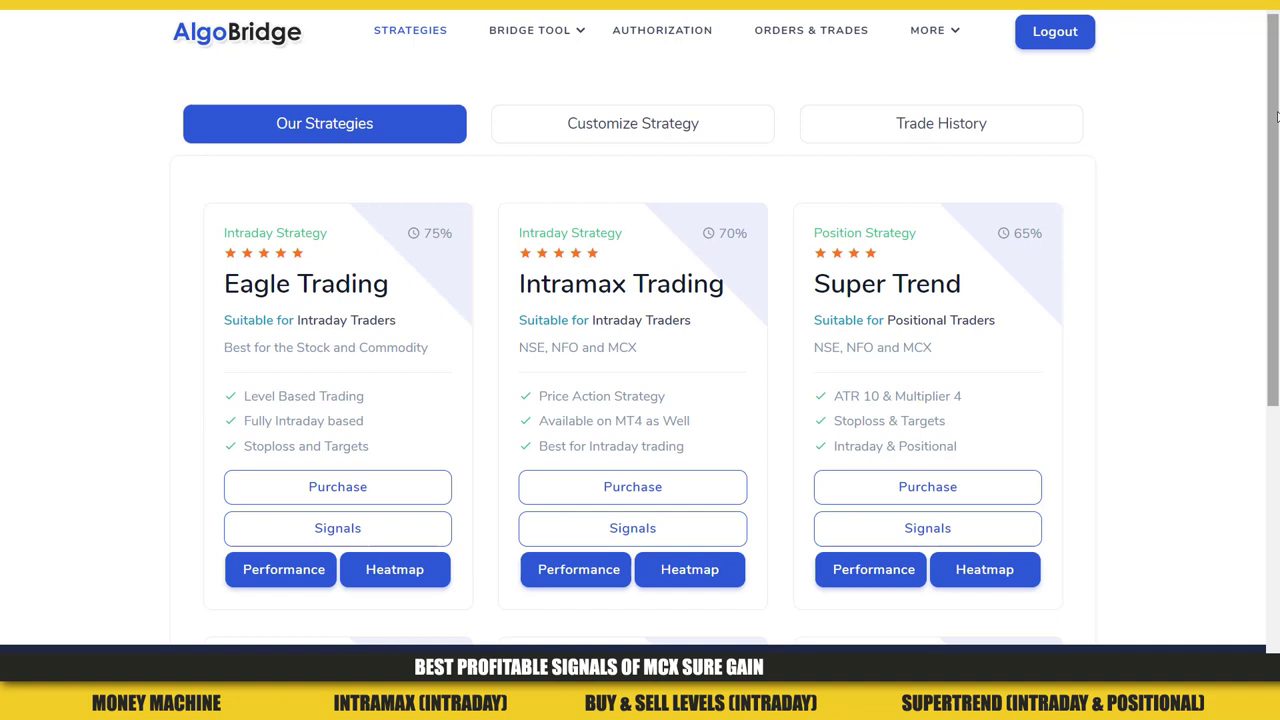
Step: Check the trade book and net positions, ending on the rejected COPPER20AUGFUT buy order
{"action": "left_click", "coordinate": [801, 35]}
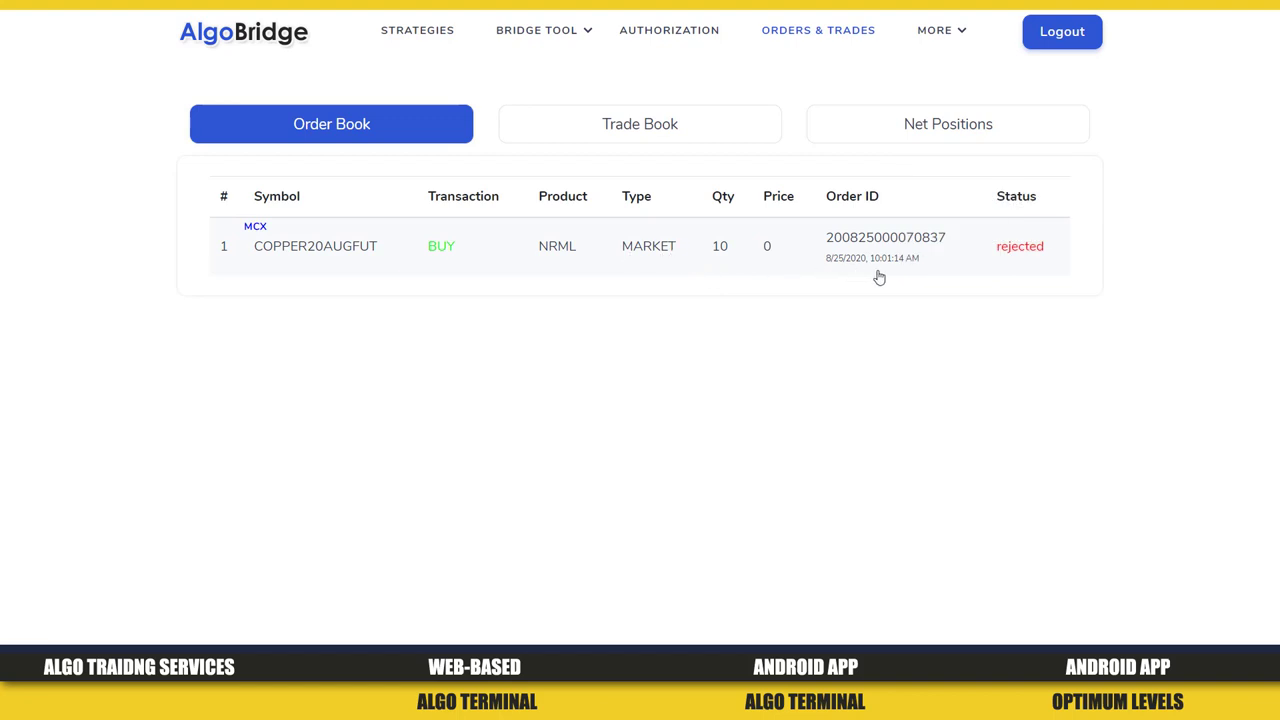
{"action": "left_click", "coordinate": [592, 133]}
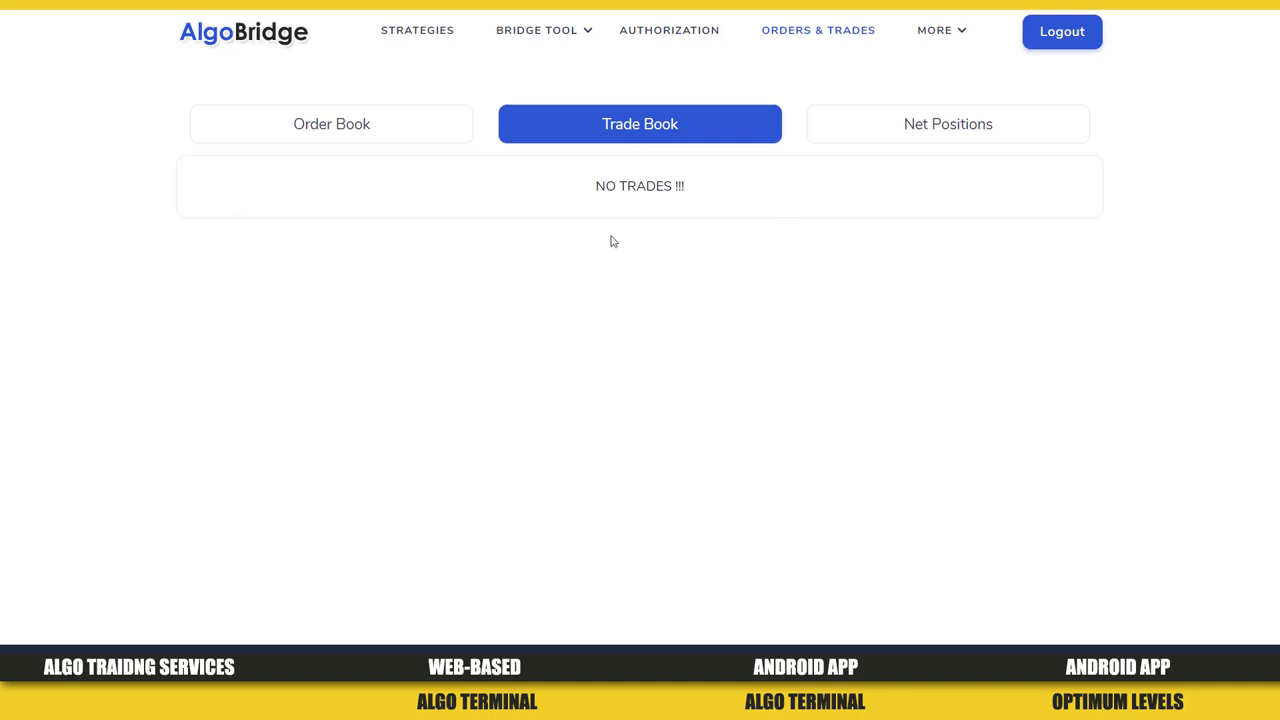
{"action": "left_click", "coordinate": [929, 132]}
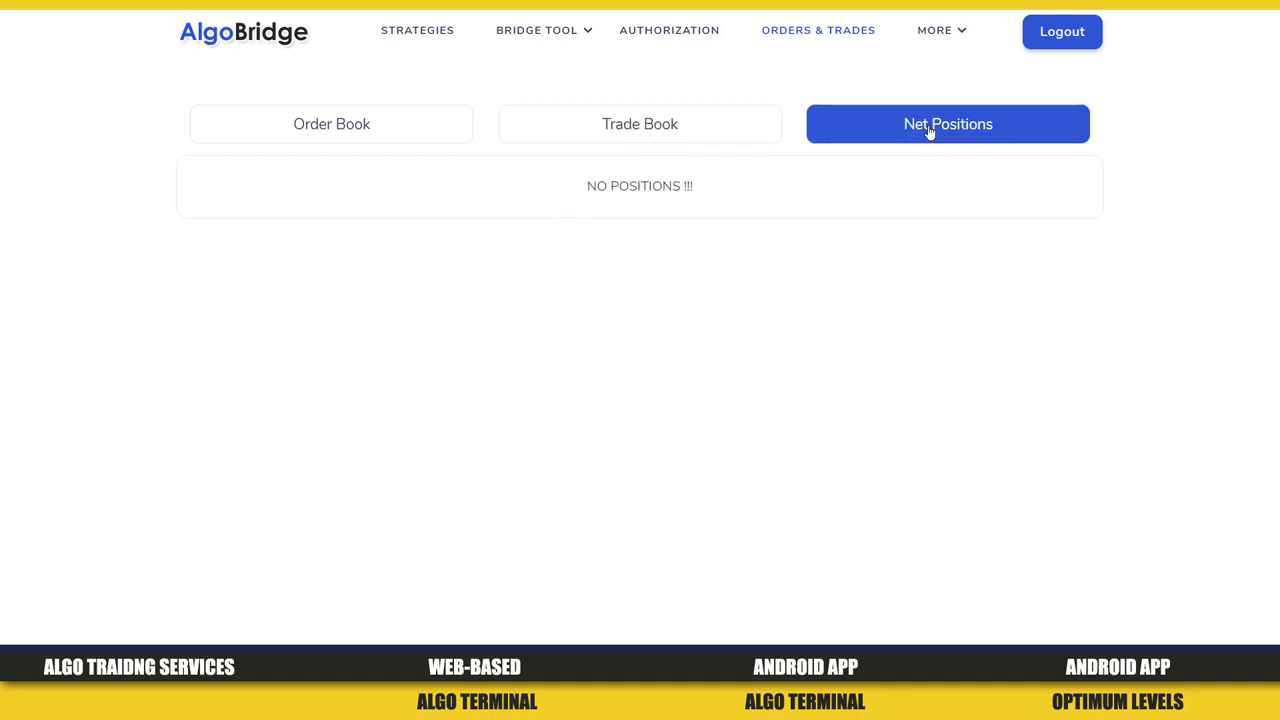
{"action": "left_click", "coordinate": [357, 137]}
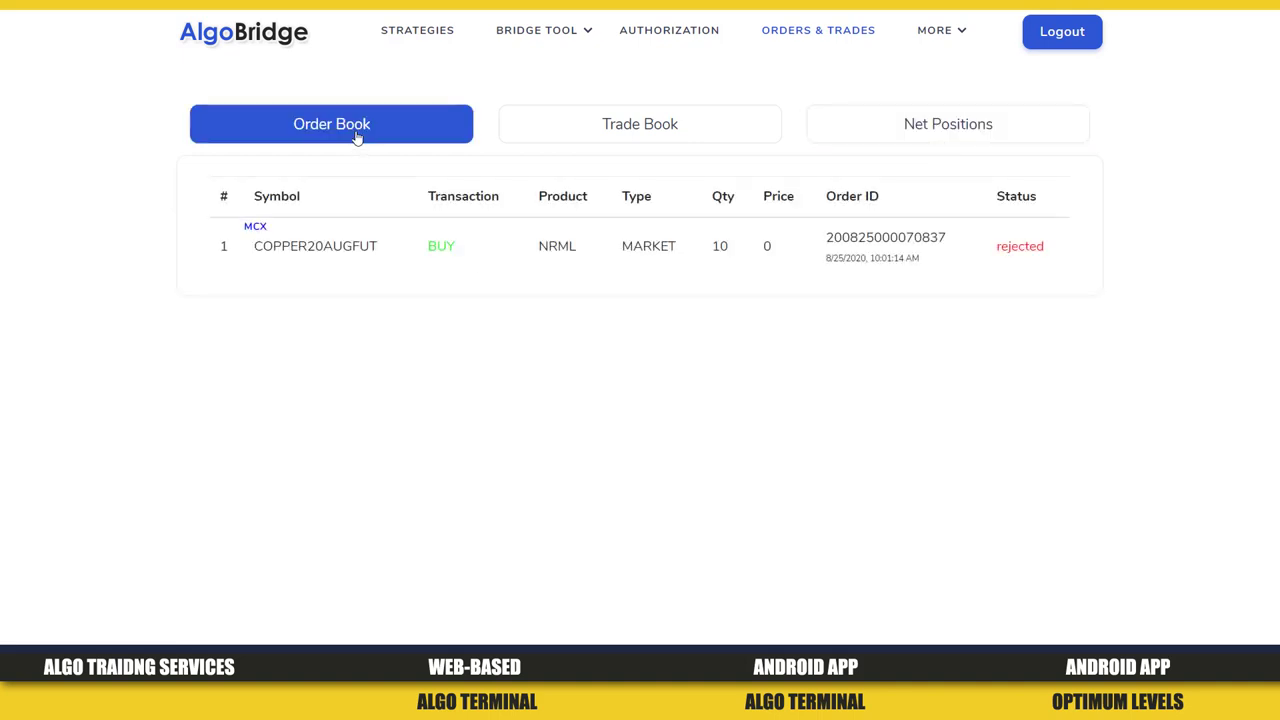